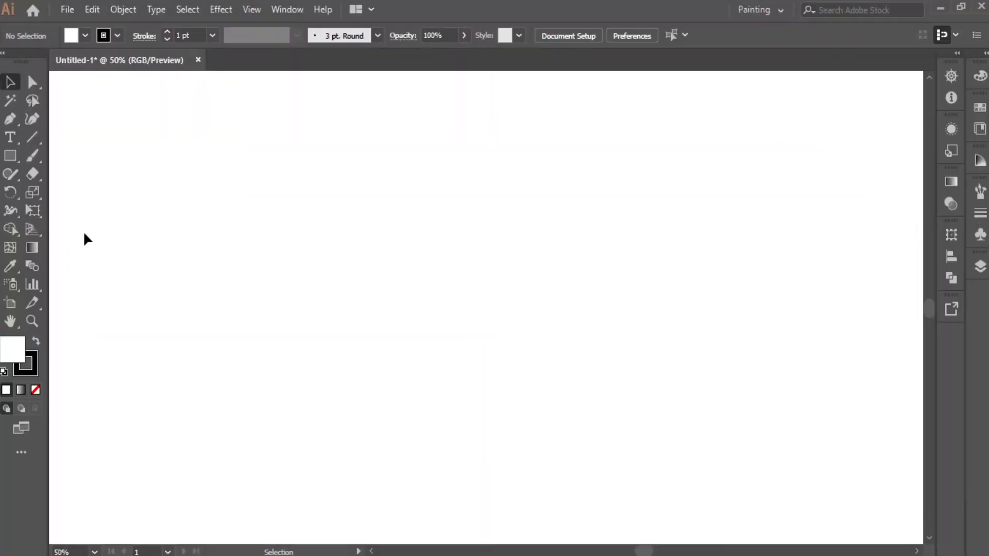
- Draw an unfilled square about 597 px wide with a 1 pt black stroke
left_click(10, 156)
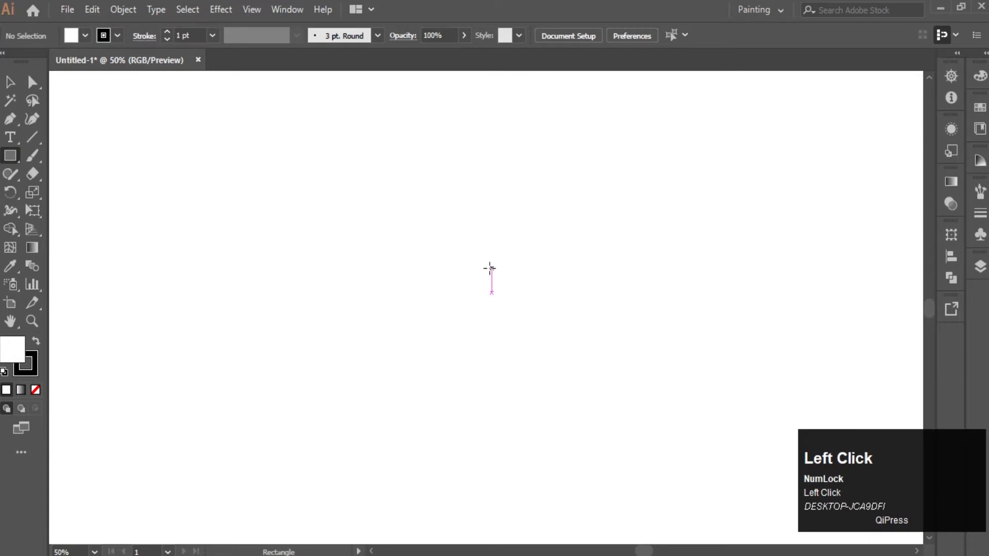
left_click_drag(490, 268, 536, 298)
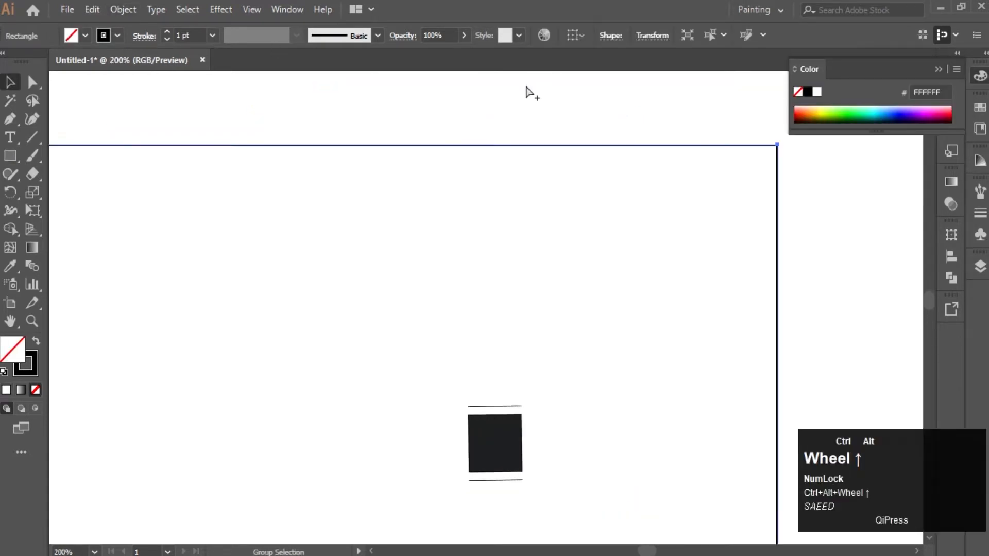
scroll(327, 115, "down", 5)
- Split the square into a grid of 34 rows and 1 column with a 5 px row gutter
left_click(123, 10)
mouse_move(253, 353)
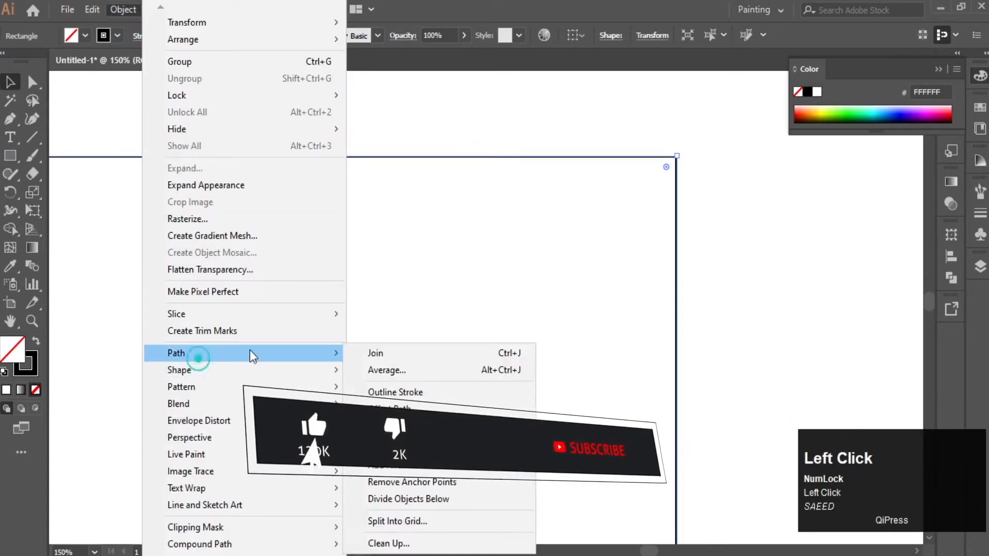
left_click(399, 521)
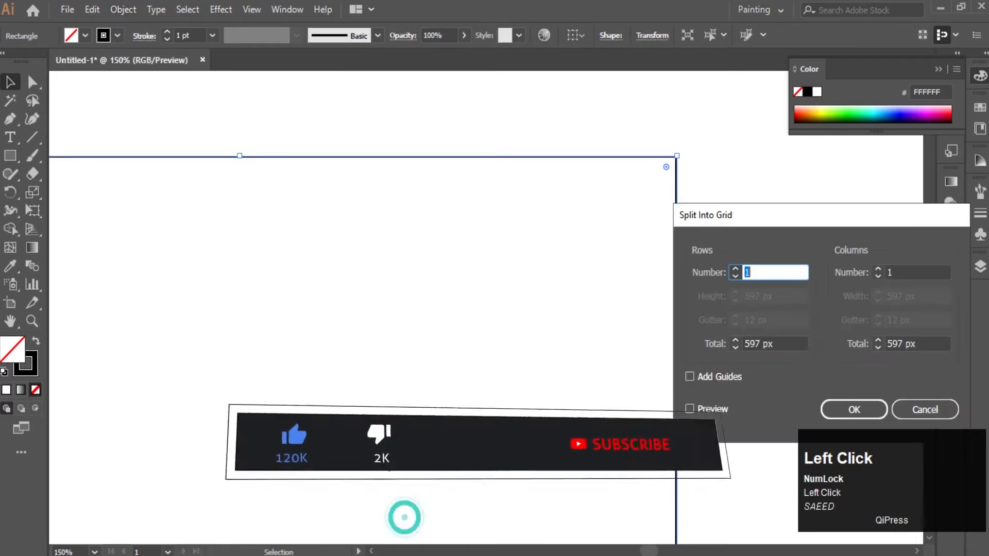
left_click(769, 266)
scroll(770, 269, "up", 20)
scroll(770, 268, "up", 5)
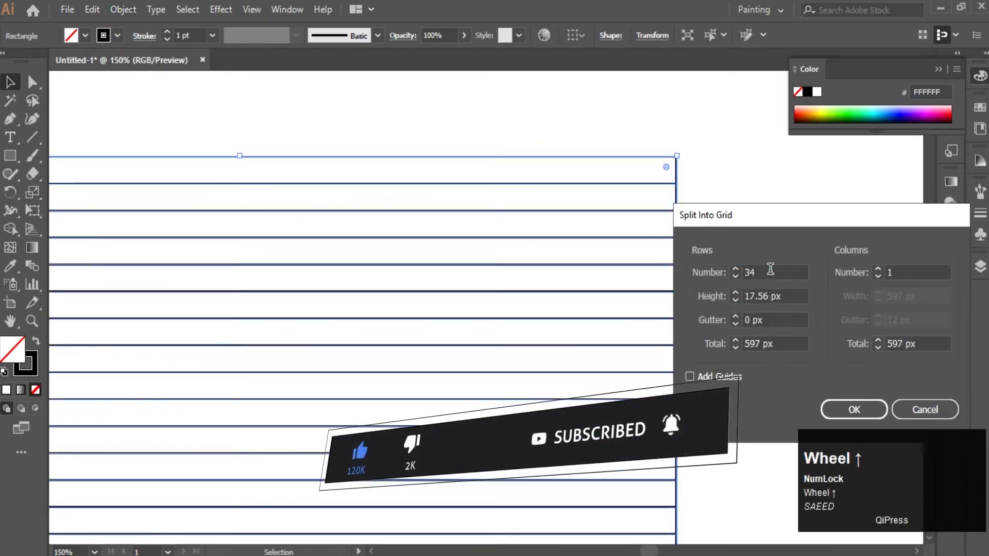
left_click(771, 318)
scroll(770, 318, "up", 7)
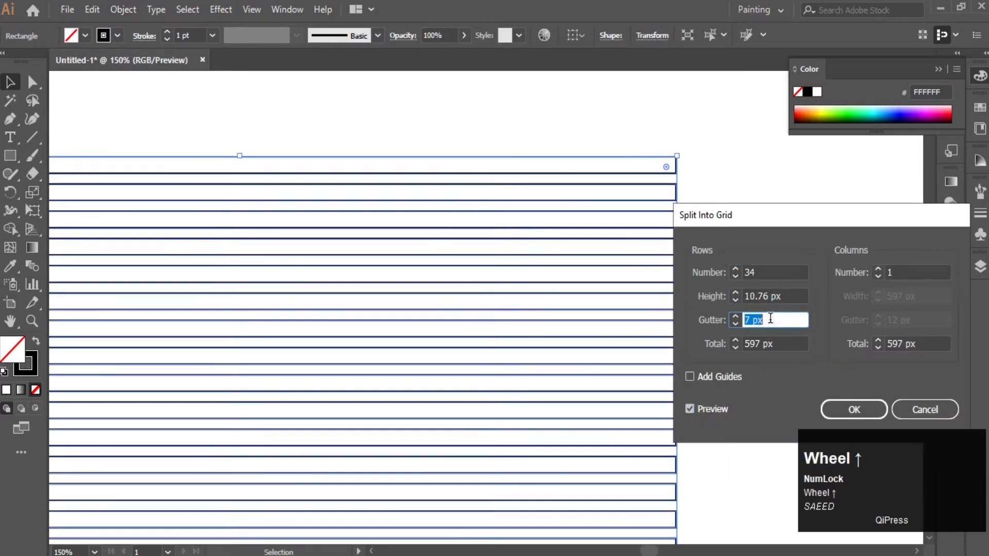
scroll(771, 319, "down", 2)
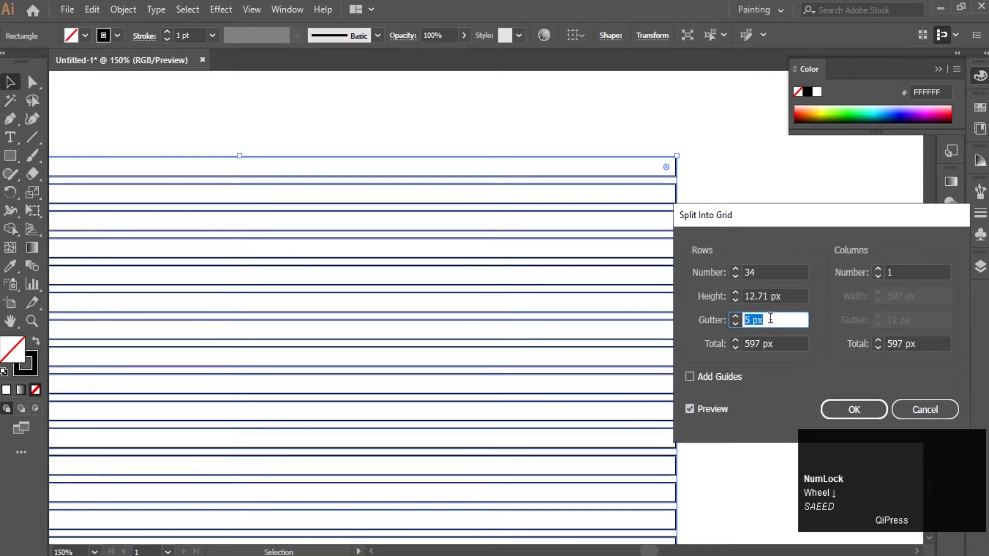
left_click(854, 409)
- Select all the rows and make a copy rotated by 90° to form a crossed grid
scroll(468, 343, "down", 4)
scroll(444, 424, "up", 1)
left_click_drag(448, 450, 491, 326)
double_click(11, 195)
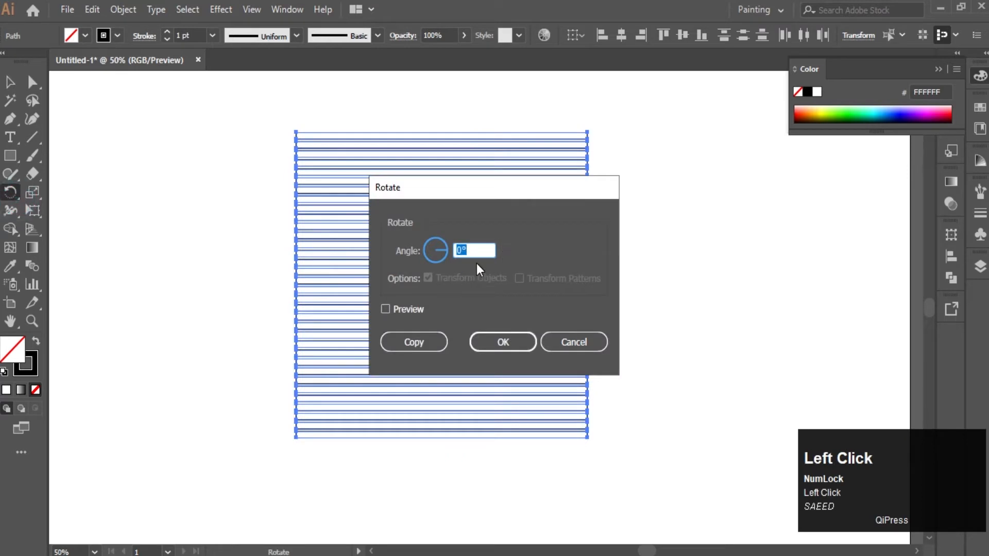
type("90")
left_click(403, 343)
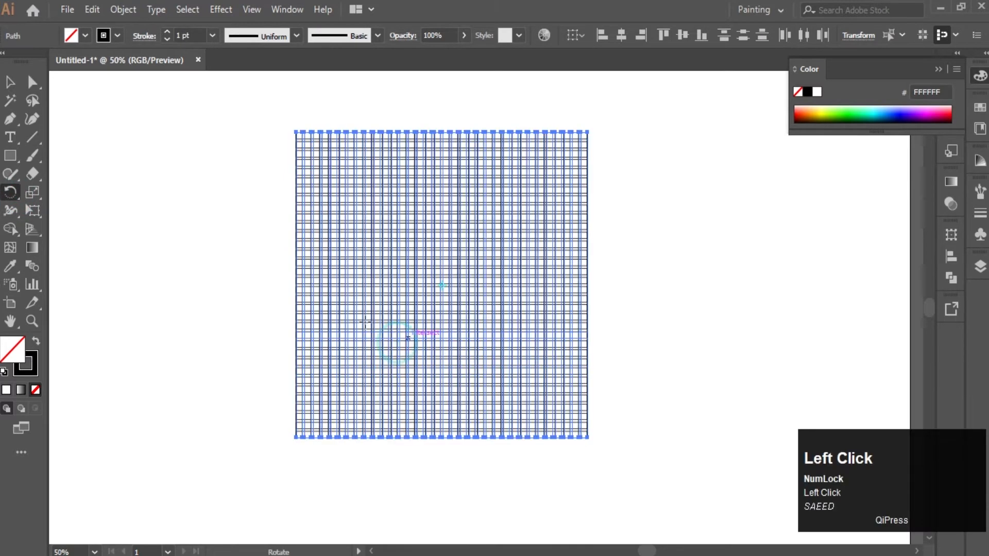
- With the whole grid selected, start the Shape Builder tool and set the fill to dark red 4F0000
left_click(10, 85)
left_click(10, 229)
key("ctrl+equal")
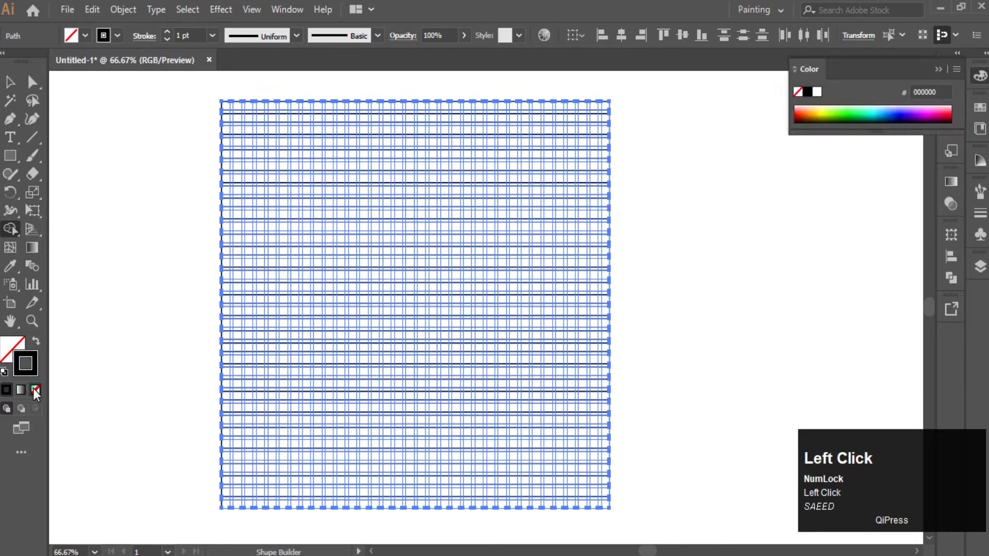
double_click(16, 342)
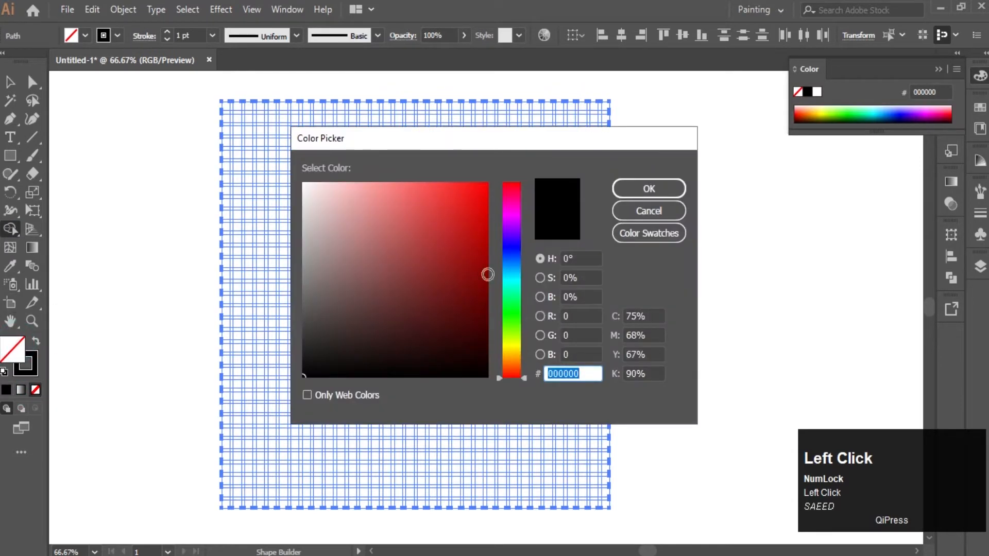
left_click_drag(488, 274, 487, 311)
left_click(650, 188)
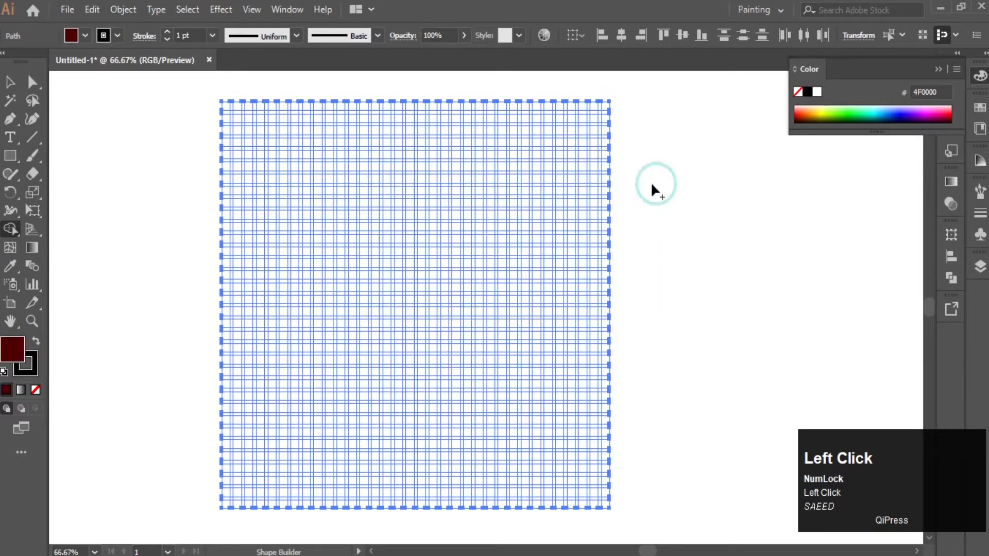
- Merge cells at the grid's upper-right corner into a five-row U block with a closed square counter, plus a separate five-row vertical bar beside it
scroll(618, 112, "up", 6)
left_click_drag(635, 165, 597, 276)
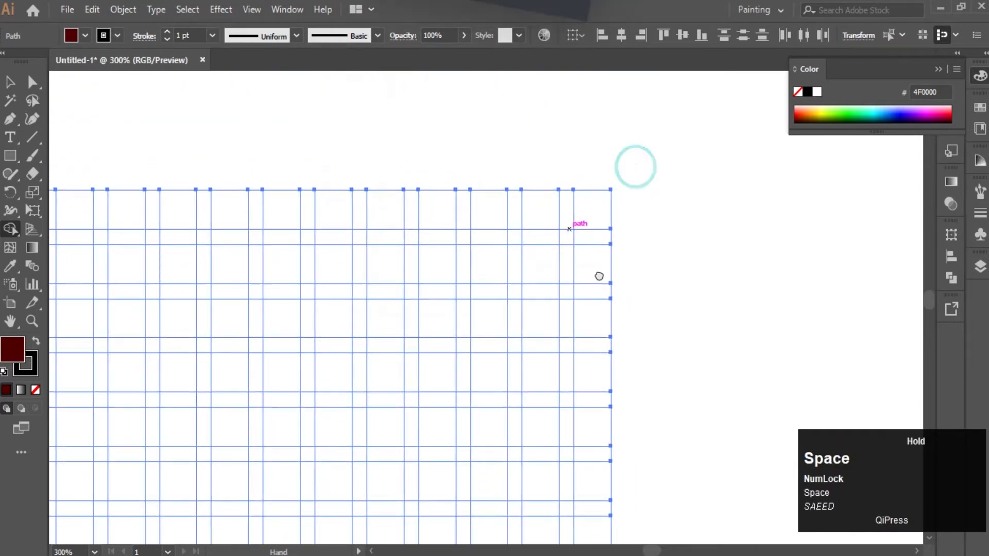
scroll(596, 200, "down", 2)
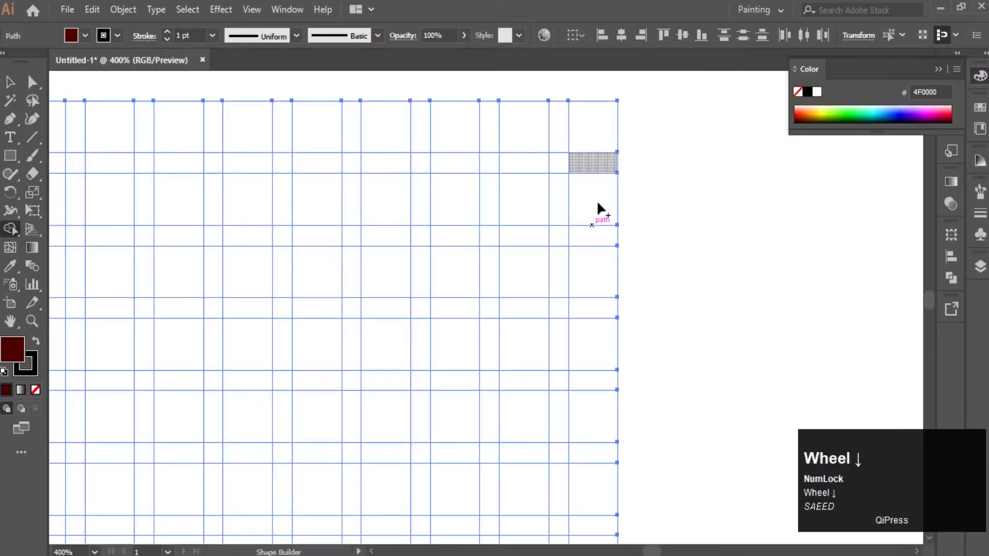
scroll(580, 125, "down", 1)
left_click_drag(581, 128, 588, 263)
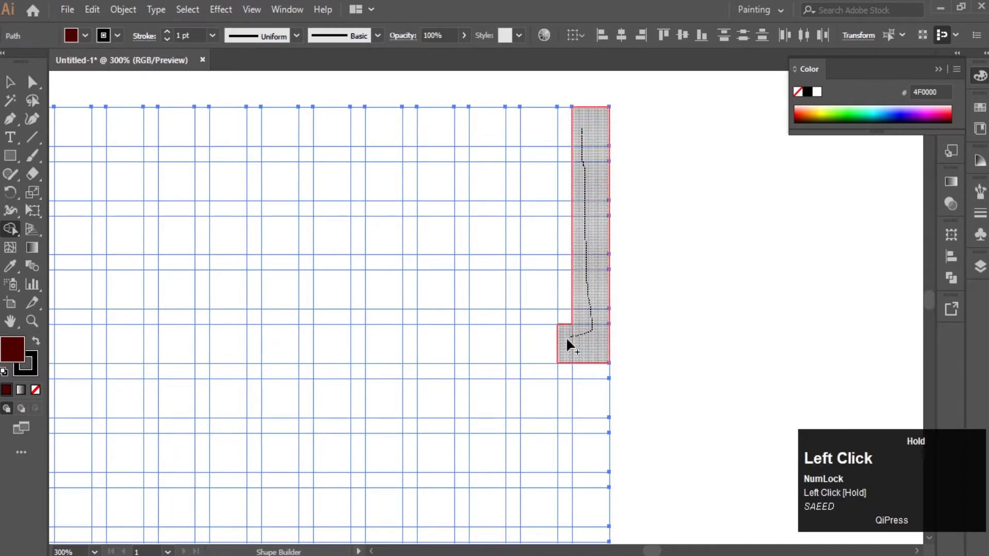
left_click_drag(535, 129, 536, 128)
left_click_drag(551, 288, 579, 291)
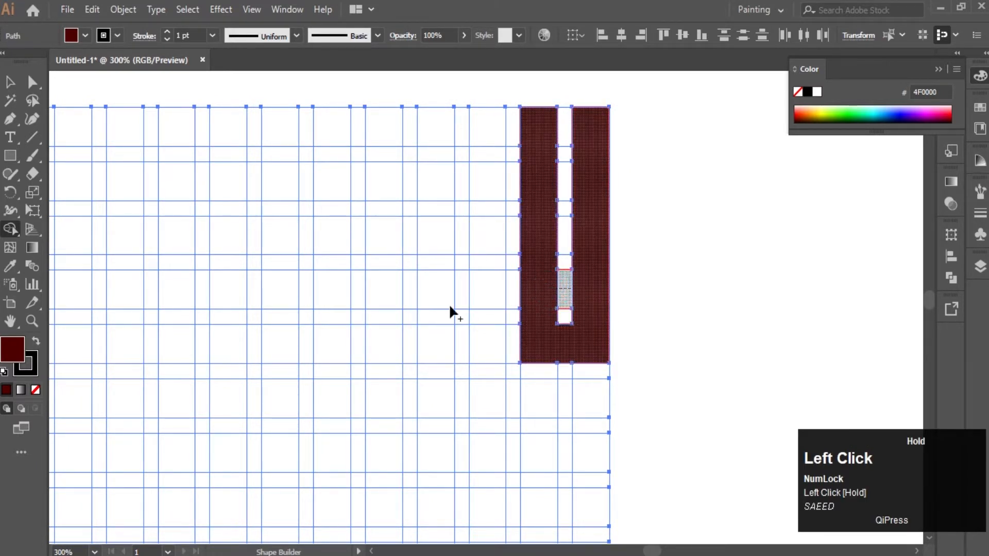
left_click_drag(458, 313, 536, 310)
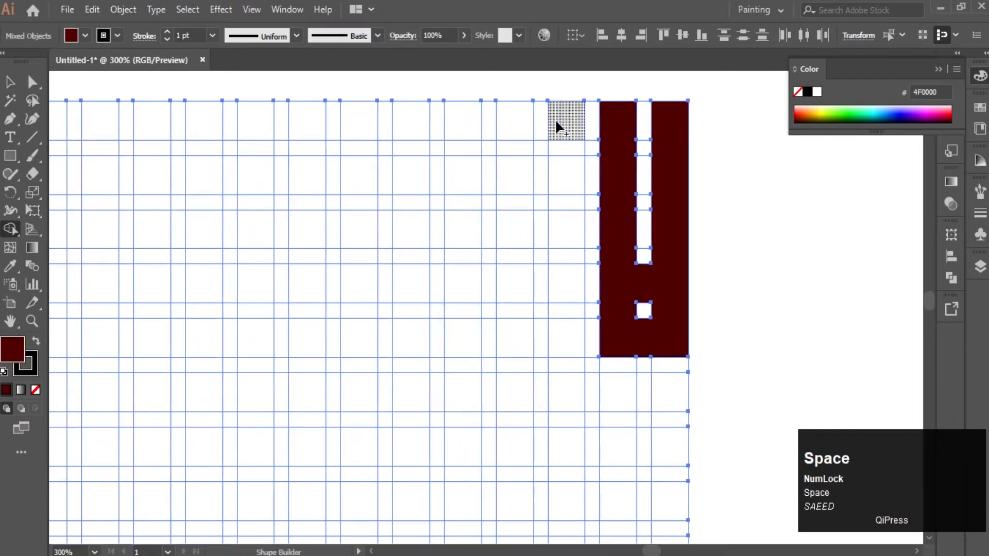
left_click_drag(556, 127, 570, 331)
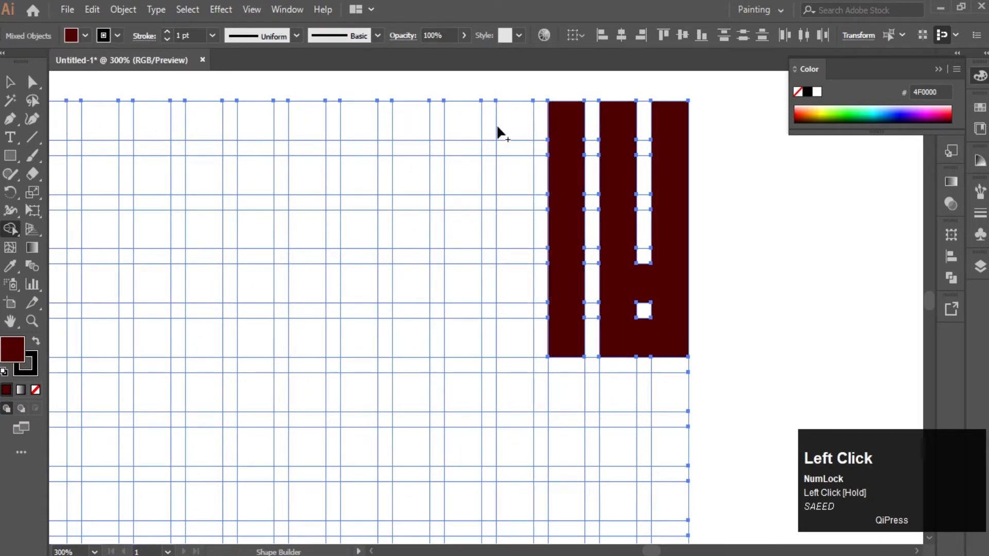
- Merge the cells left of the bar into a tall-stemmed letter with a hooked, looped base, and a square ring above the hook
left_click_drag(508, 122, 504, 260)
mouse_move(472, 302)
left_mouse_down()
mouse_move(424, 289)
mouse_move(425, 340)
mouse_move(411, 278)
left_mouse_up()
left_click_drag(410, 222, 459, 278)
left_click_drag(411, 257, 436, 309)
mouse_move(437, 172)
left_mouse_down()
mouse_move(489, 195)
mouse_move(448, 211)
left_mouse_up()
- Merge two more five-row vertical bars with a two-stem U block between them, closing a square counter in its base
left_click_drag(359, 334, 435, 320)
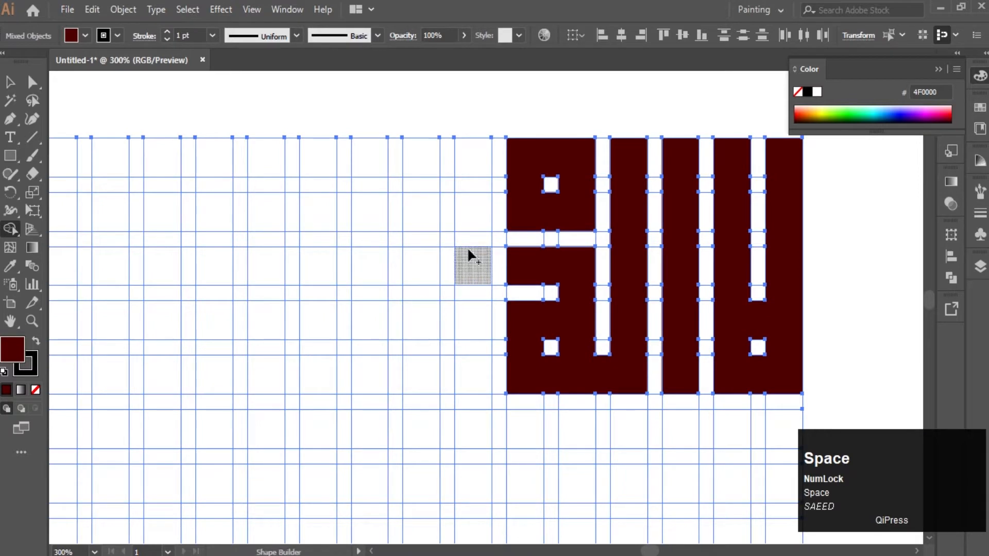
mouse_move(470, 255)
left_mouse_down()
mouse_move(474, 226)
mouse_move(474, 381)
left_mouse_up()
mouse_move(418, 149)
left_mouse_down()
mouse_move(424, 361)
mouse_move(369, 172)
left_mouse_up()
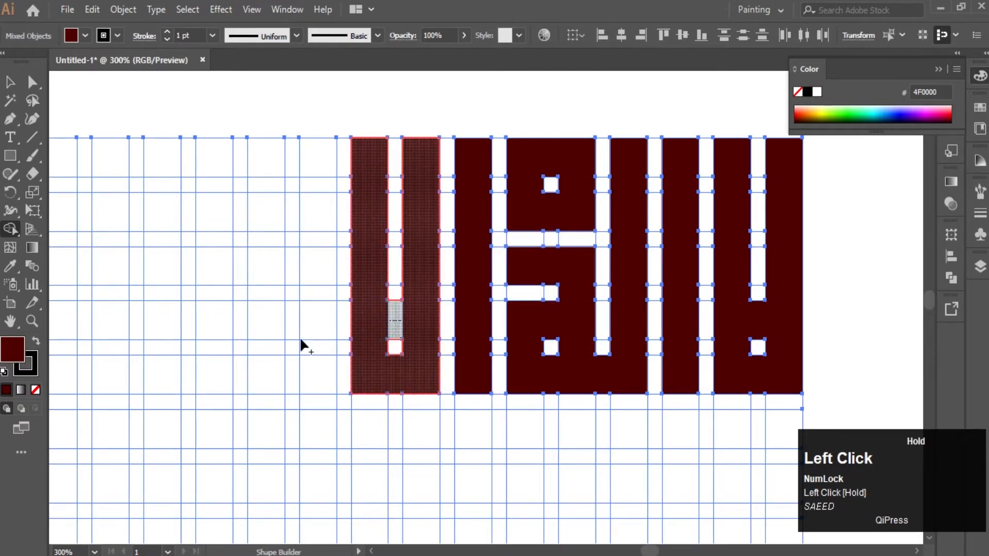
left_click_drag(293, 337, 409, 350)
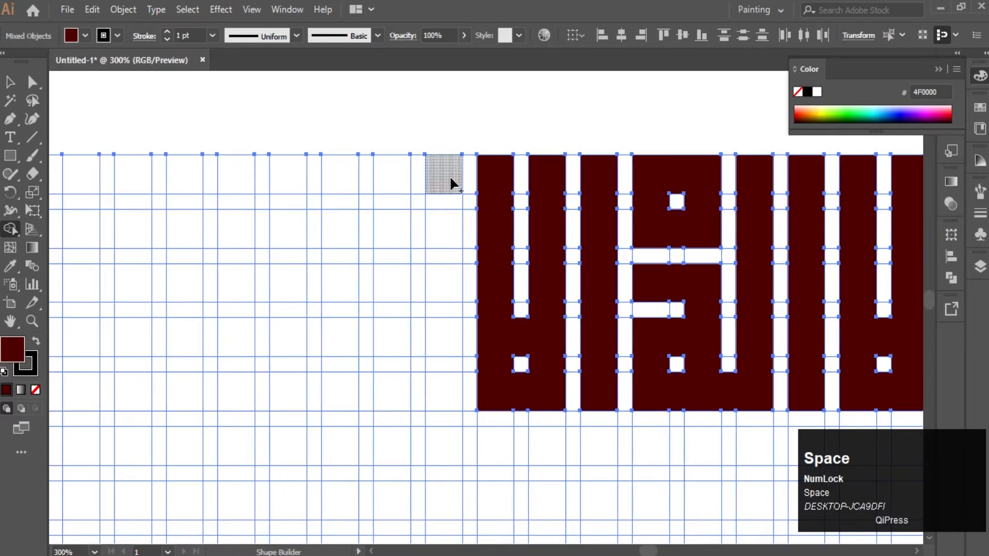
left_click_drag(452, 180, 451, 394)
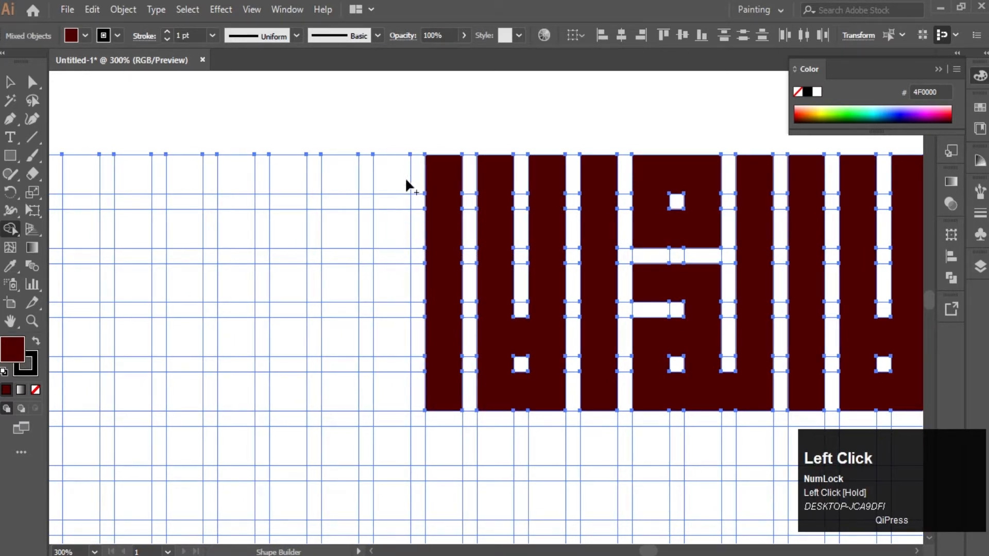
- Merge the next cells leftward into a two-stem letter ending in a hooked loop, and a square ring above that loop
left_click_drag(406, 184, 403, 378)
left_click_drag(350, 397, 341, 201)
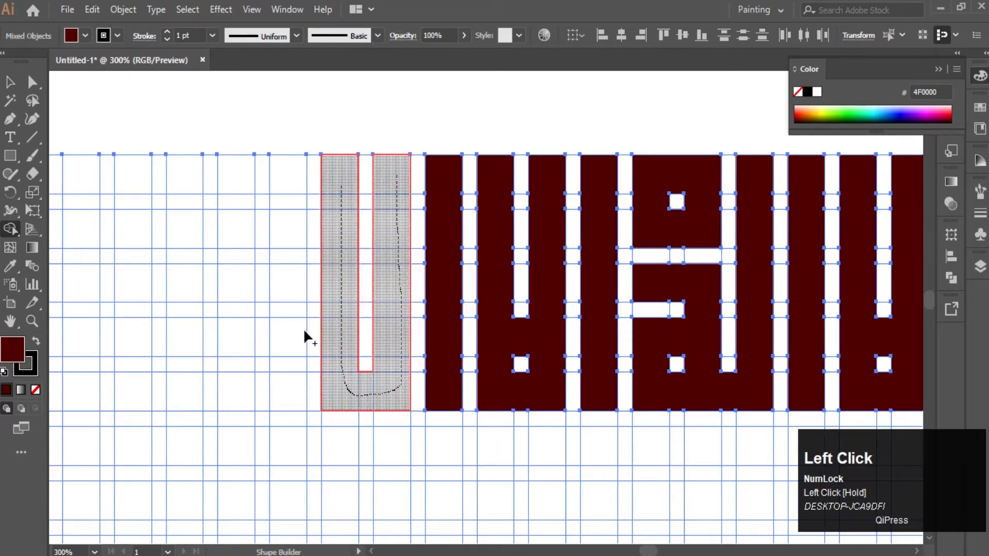
key("space")
mouse_move(283, 411)
left_mouse_down()
mouse_move(347, 401)
mouse_move(312, 289)
mouse_move(278, 284)
left_mouse_up()
mouse_move(323, 335)
left_mouse_down()
mouse_move(279, 390)
mouse_move(324, 400)
left_mouse_up()
key("space")
left_click_drag(242, 382, 379, 432)
left_click_drag(433, 241, 474, 291)
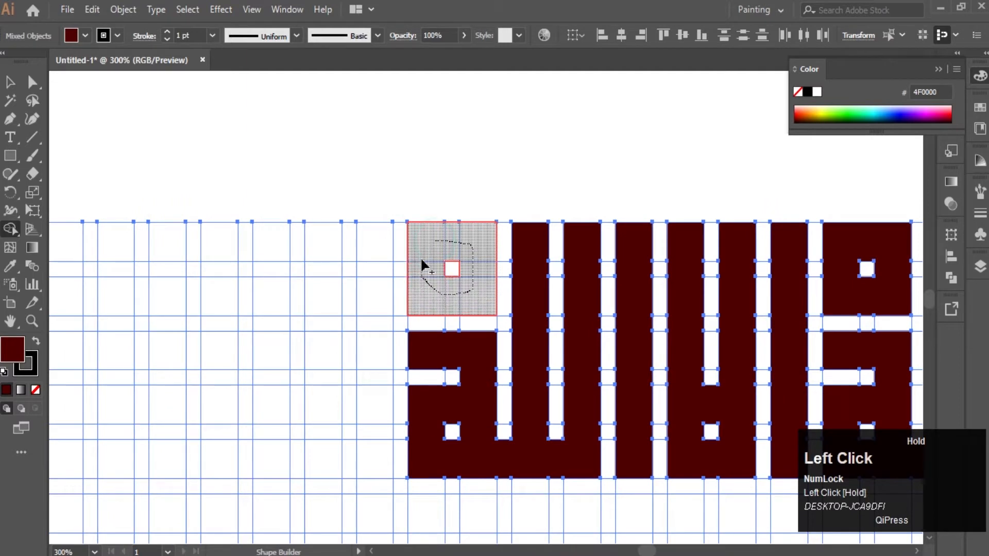
left_click_drag(422, 265, 421, 265)
- Merge the next cells into a looped letter with a tail, a stepped two-hook shape above it, and a square ring under the shape's left half
key("space")
mouse_move(336, 411)
left_mouse_down()
mouse_move(386, 367)
mouse_move(497, 319)
mouse_move(472, 300)
mouse_move(488, 399)
mouse_move(459, 406)
left_mouse_up()
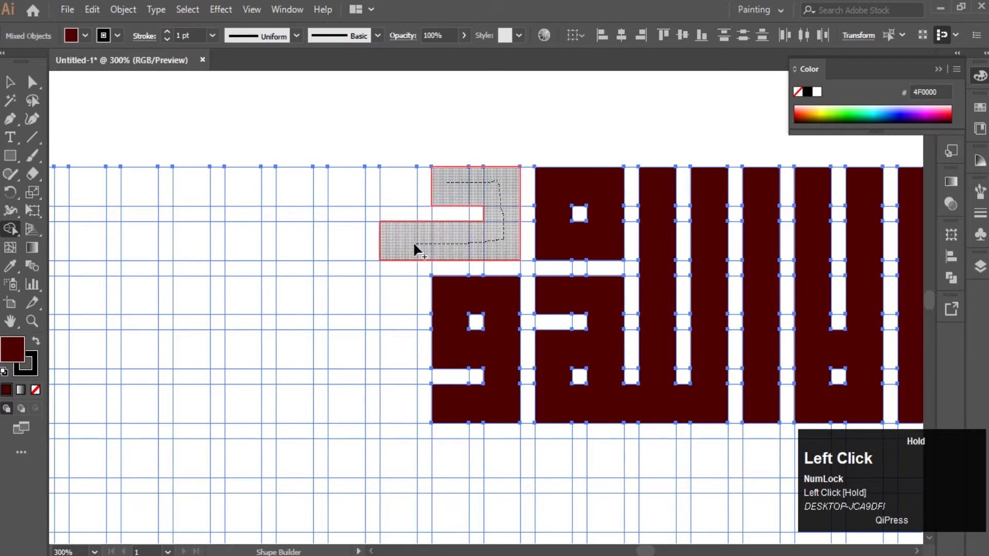
left_click_drag(351, 255, 351, 254)
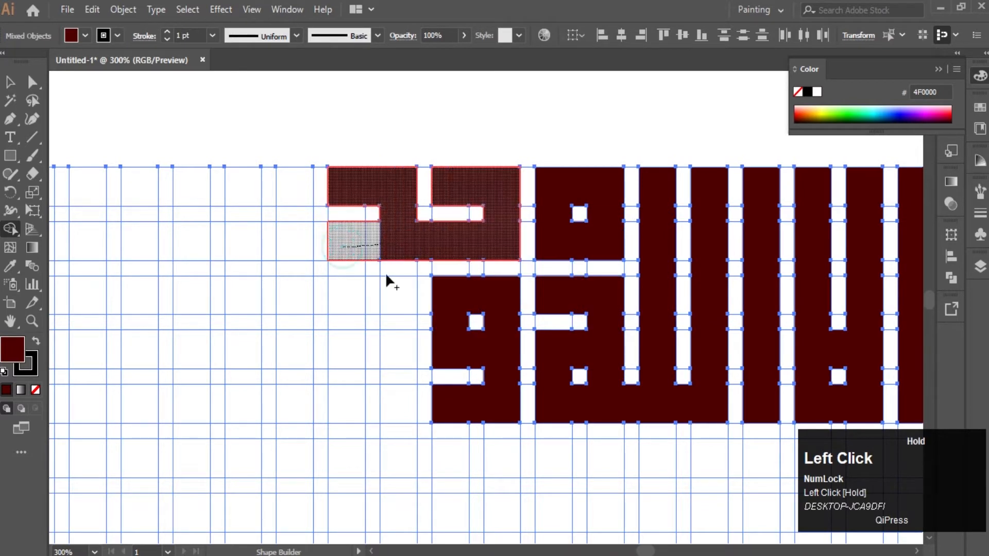
key("space")
left_click_drag(300, 385, 390, 359)
left_click_drag(447, 269, 448, 329)
- Merge a five-row, two-stem U block with a closed square counter left of the square ring
key("space")
left_click_drag(387, 291, 485, 307)
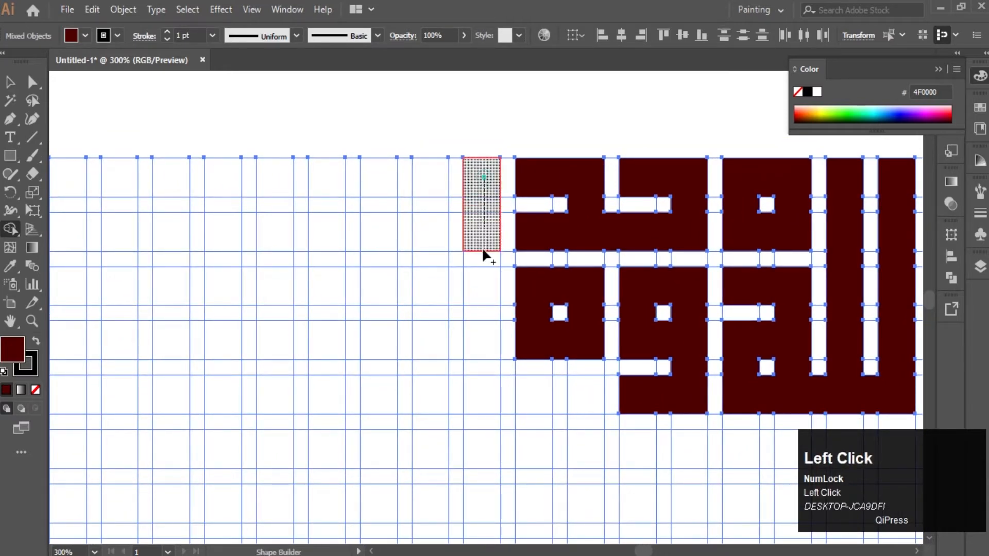
left_click_drag(424, 291, 426, 176)
key("space")
left_click_drag(384, 368, 498, 361)
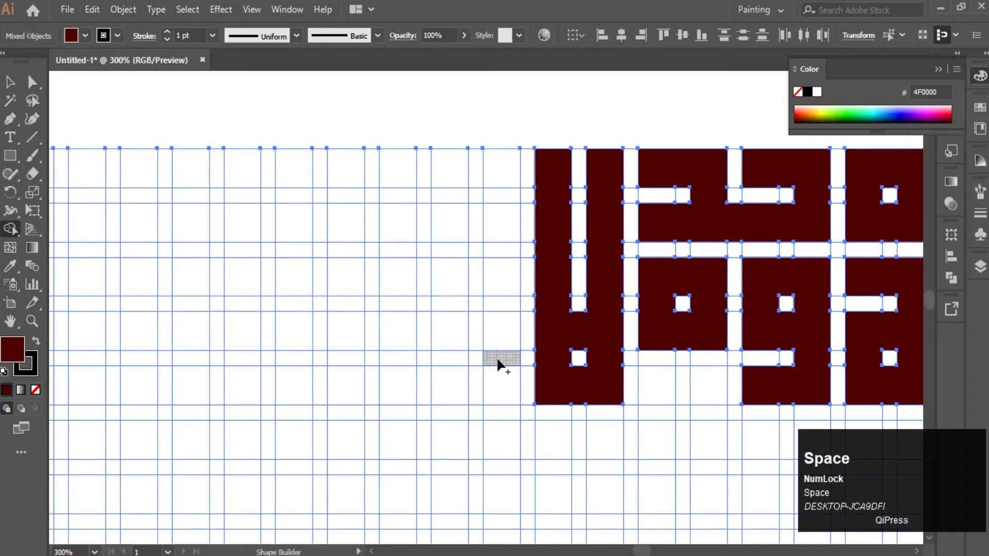
- Merge a comb-shaped letter with four teeth and a descending tail, a horizontal bar beneath it, and three single-cell squares above its teeth
mouse_move(503, 289)
left_mouse_down()
mouse_move(486, 340)
mouse_move(452, 290)
mouse_move(437, 325)
mouse_move(406, 298)
left_mouse_up()
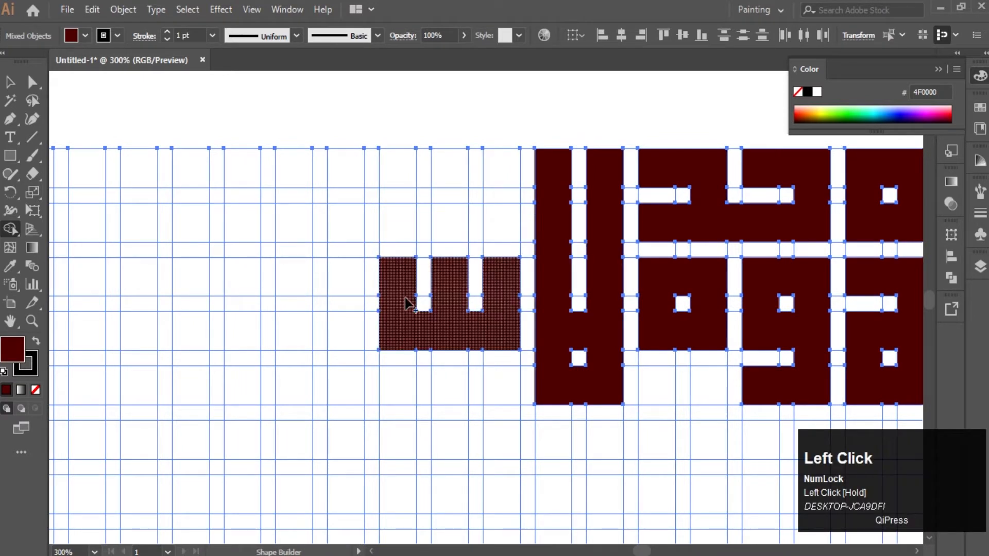
left_click_drag(359, 330, 348, 386)
left_click_drag(412, 384, 478, 382)
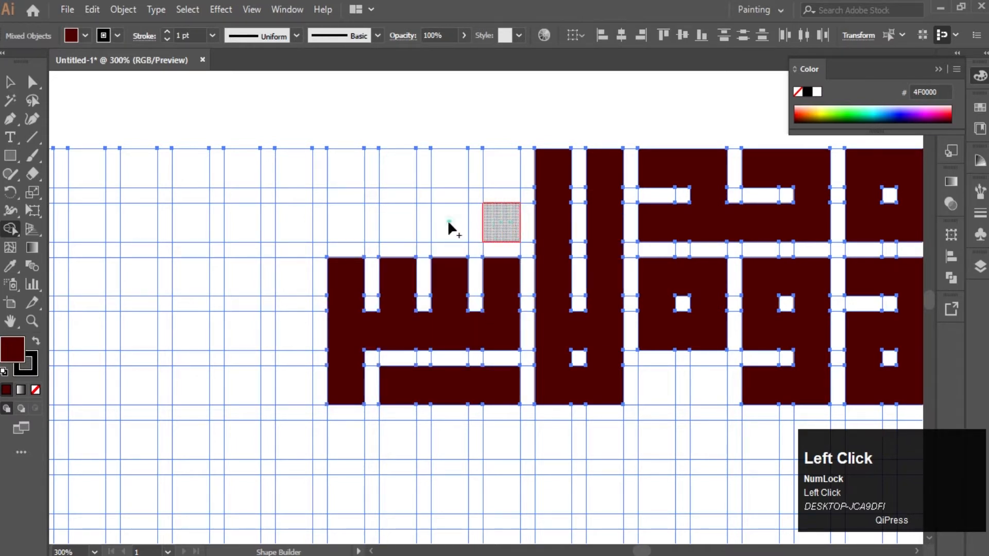
key("space")
left_click_drag(342, 346, 481, 325)
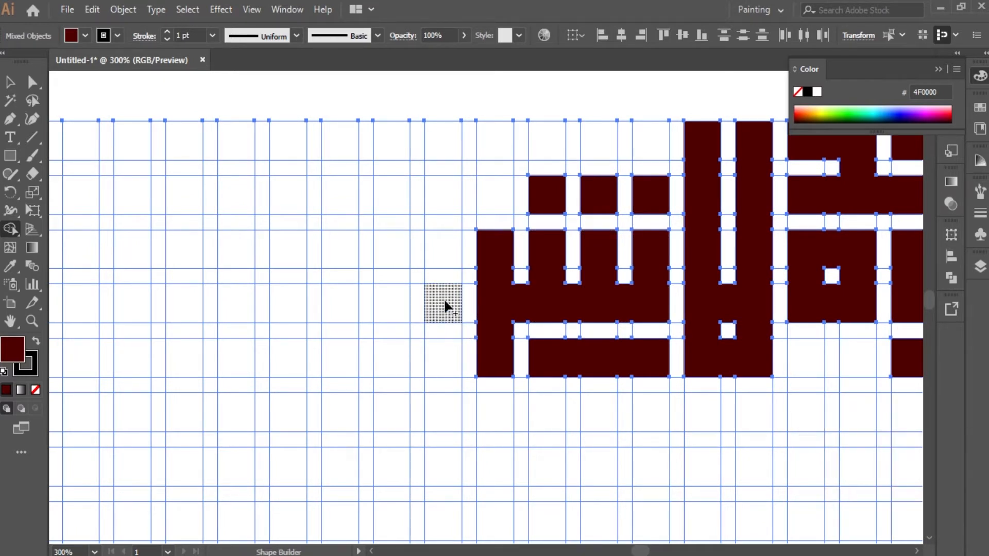
- Merge the cells beside the comb letter into a long folded horizontal stroke with two squares below it, framed by long bars above and below
mouse_move(444, 264)
left_mouse_down()
mouse_move(433, 306)
mouse_move(392, 263)
mouse_move(392, 294)
mouse_move(342, 311)
left_mouse_up()
key("ctrl+z")
mouse_move(587, 358)
left_mouse_down()
mouse_move(531, 353)
mouse_move(319, 352)
mouse_move(529, 292)
mouse_move(370, 300)
left_mouse_up()
left_click_drag(319, 251, 675, 244)
left_click_drag(319, 186, 822, 194)
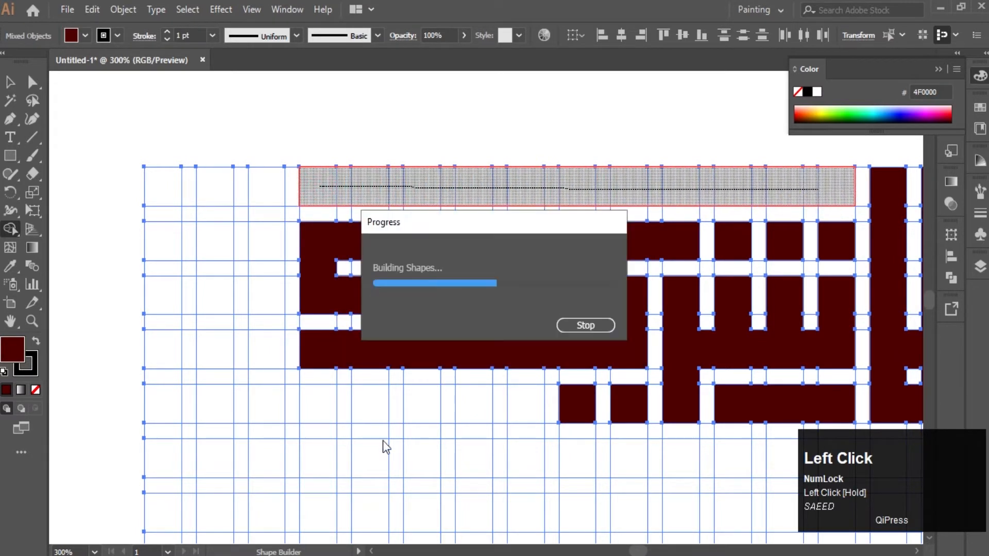
mouse_move(527, 404)
left_mouse_down()
mouse_move(366, 412)
mouse_move(309, 405)
left_mouse_up()
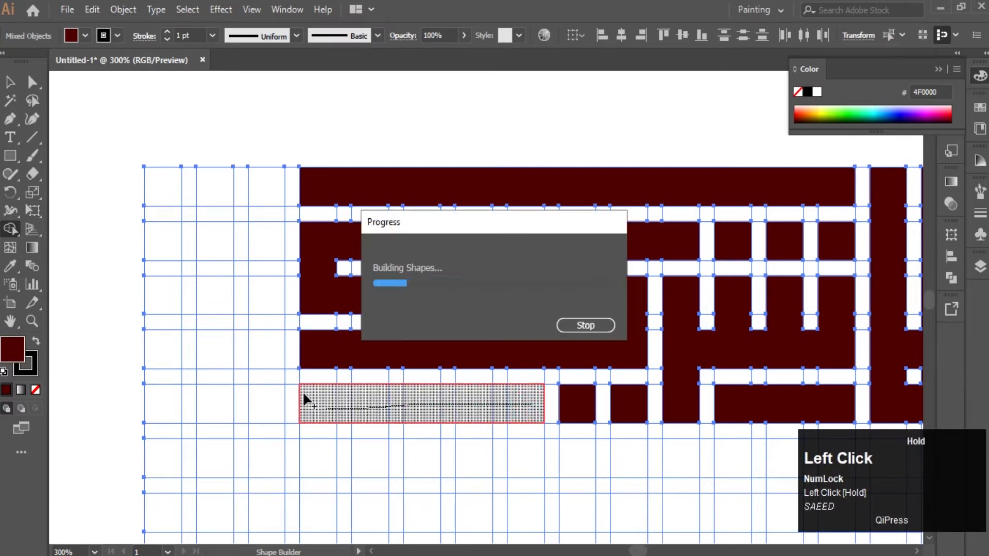
- Merge the cells at the band's left end into a tall stem with a hooked, looped base and a square ring above the hook
mouse_move(267, 195)
left_mouse_down()
mouse_move(270, 380)
mouse_move(239, 406)
mouse_move(182, 354)
mouse_move(159, 404)
left_mouse_up()
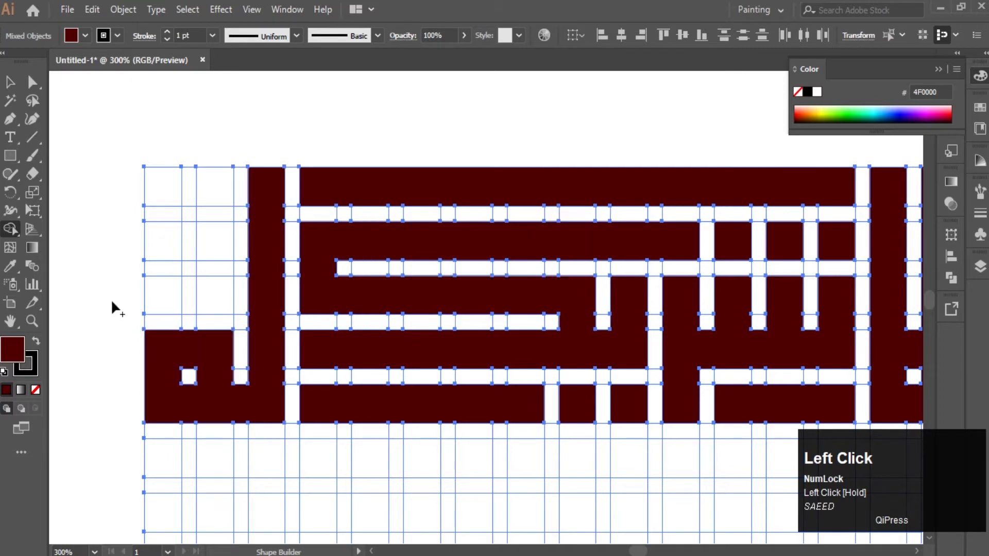
left_click_drag(204, 304, 223, 334)
mouse_move(170, 191)
left_mouse_down()
mouse_move(203, 194)
mouse_move(172, 244)
mouse_move(160, 198)
left_mouse_up()
scroll(342, 315, "down", 5, "ctrl")
key("space")
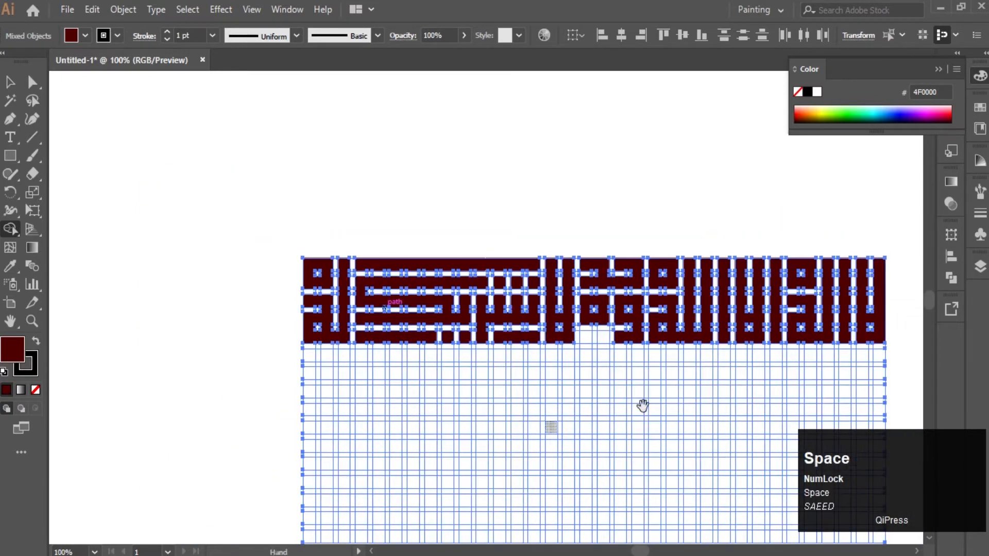
- Begin the second band at the grid's right edge by merging a five-row stem with a hooked, looped base around a square counter
left_click_drag(642, 404, 461, 334)
scroll(640, 335, "up", 3, "ctrl")
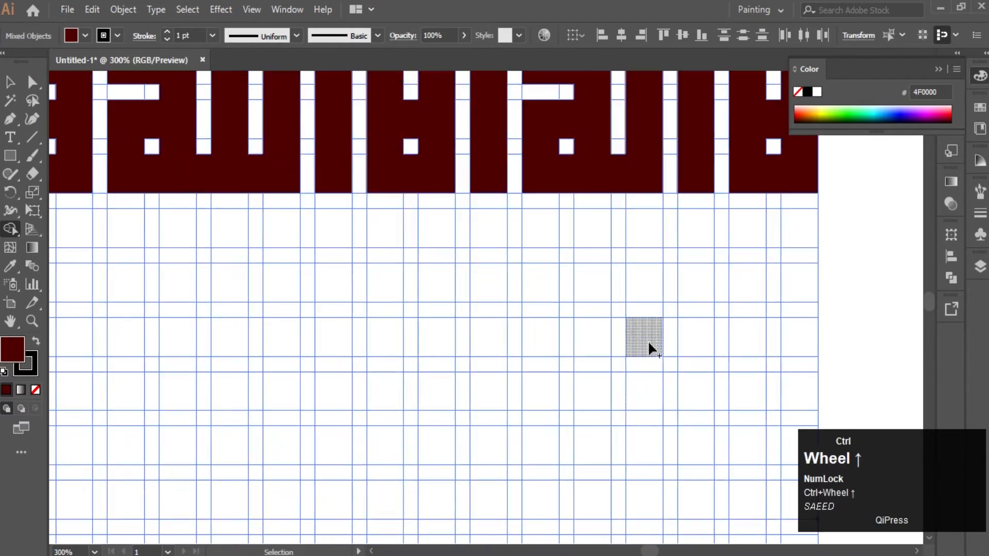
key("space")
left_click_drag(667, 430, 554, 426)
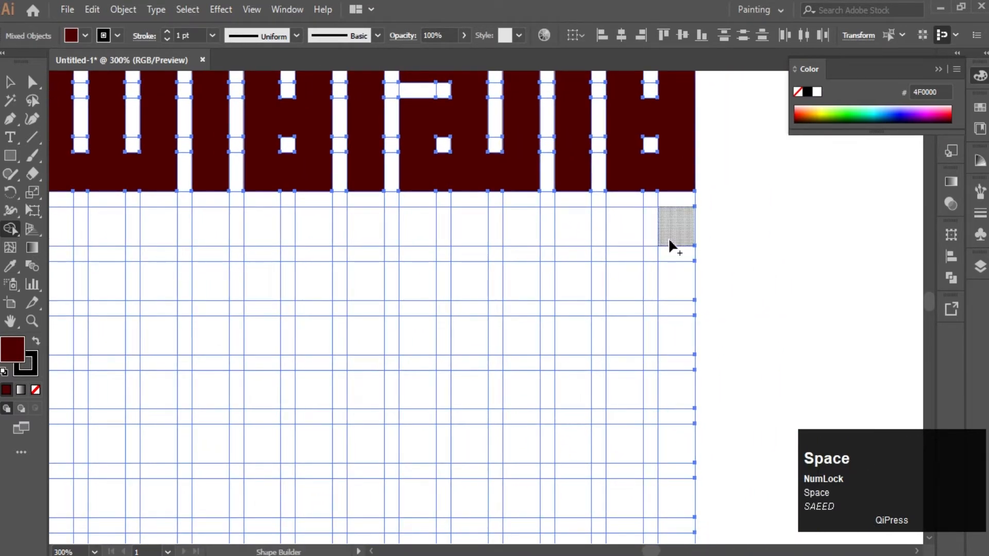
scroll(669, 241, "down", 1)
left_click_drag(680, 212, 679, 302)
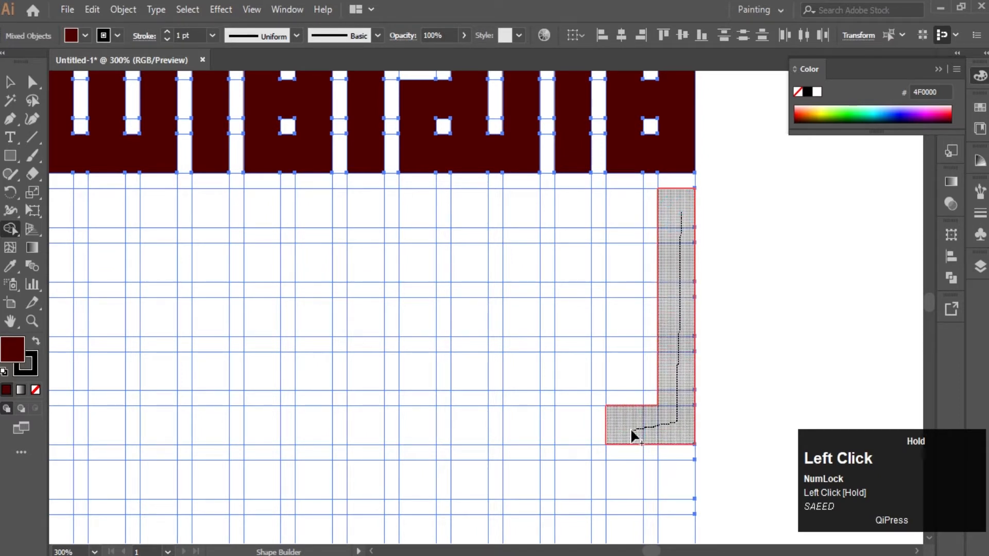
mouse_move(631, 428)
left_mouse_down()
mouse_move(596, 316)
mouse_move(582, 322)
left_mouse_up()
left_click_drag(576, 364, 597, 376)
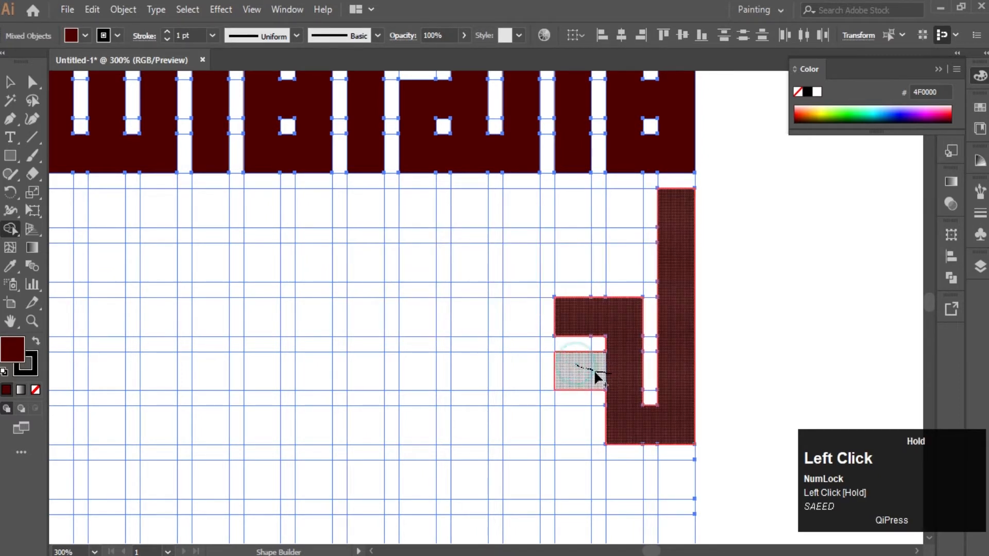
left_click_drag(611, 436, 613, 436)
- Merge a small C-shaped letter above the looped base and a separate five-row vertical bar to its left
left_click_drag(582, 212, 590, 275)
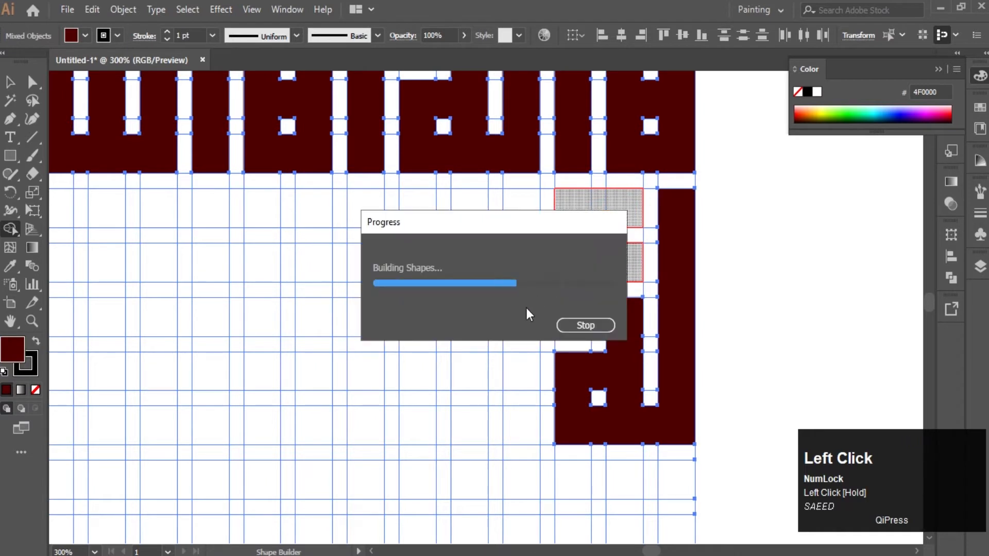
key("space")
left_click_drag(526, 308, 574, 335)
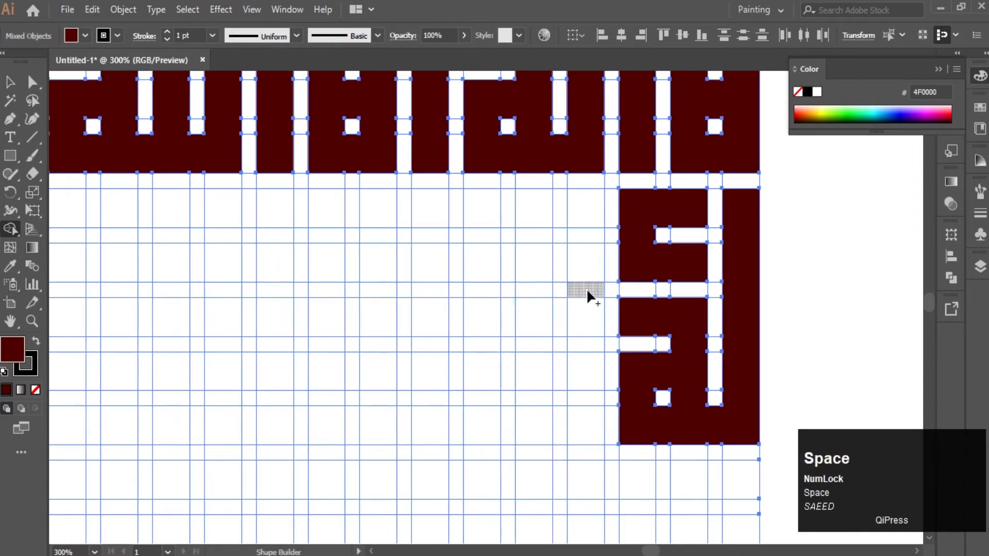
left_click_drag(586, 221, 590, 435)
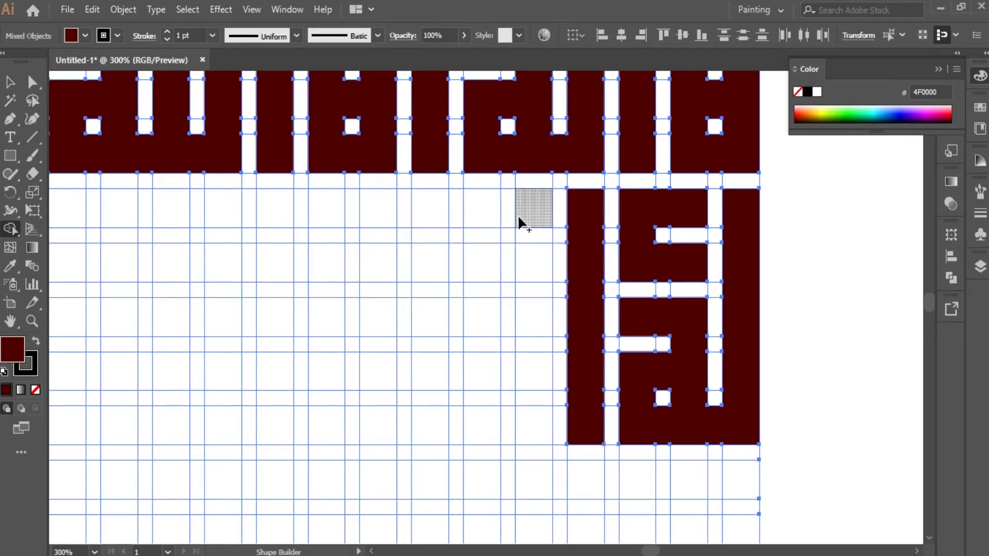
- Merge a five-row, two-stem U block with a closed square counter, and fill its inside with a C-shaped letter above a short bar
left_click_drag(533, 211, 534, 334)
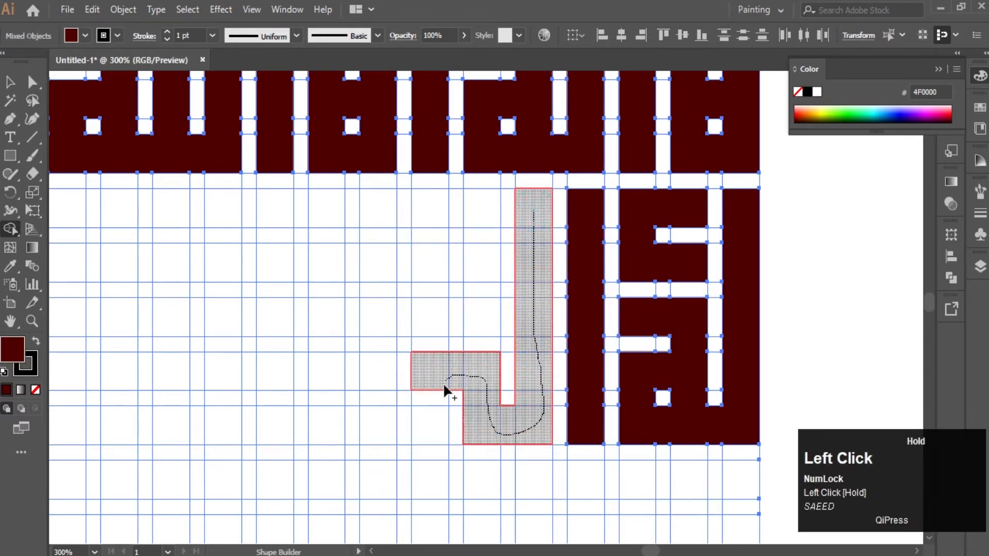
left_click_drag(443, 382, 455, 414)
left_click_drag(382, 413, 387, 216)
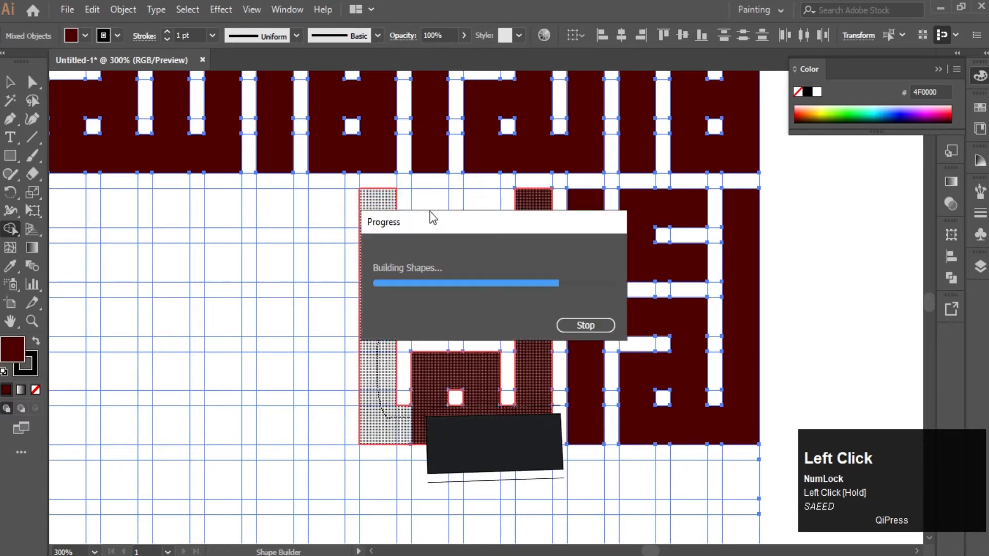
left_click_drag(498, 213, 435, 238)
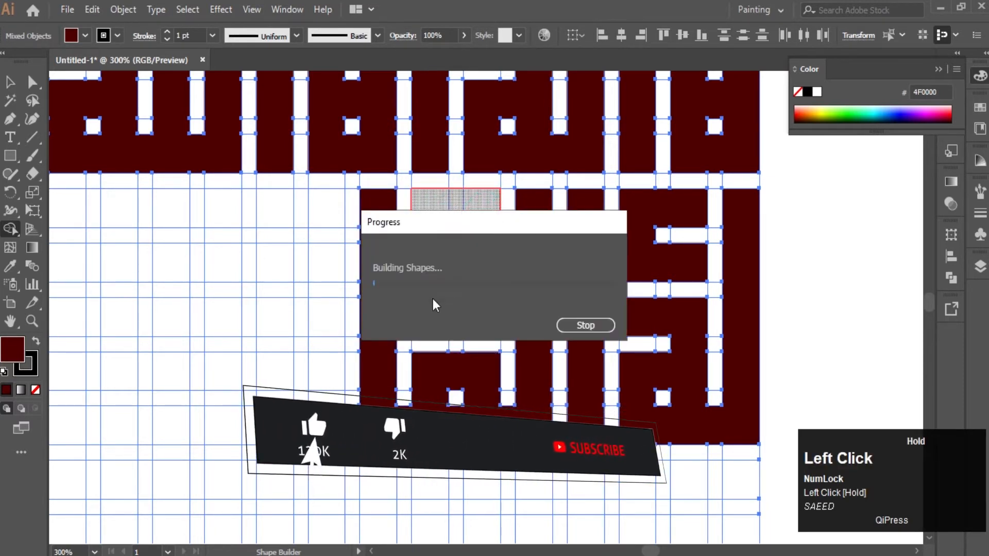
left_click_drag(432, 319, 477, 324)
- Add another five-row stem left of the U block and extend its base leftward into a folded horizontal stroke four cells wide
key("space")
left_click_drag(389, 406, 544, 413)
mouse_move(459, 223)
left_mouse_down()
mouse_move(485, 428)
mouse_move(569, 439)
left_mouse_up()
key("space")
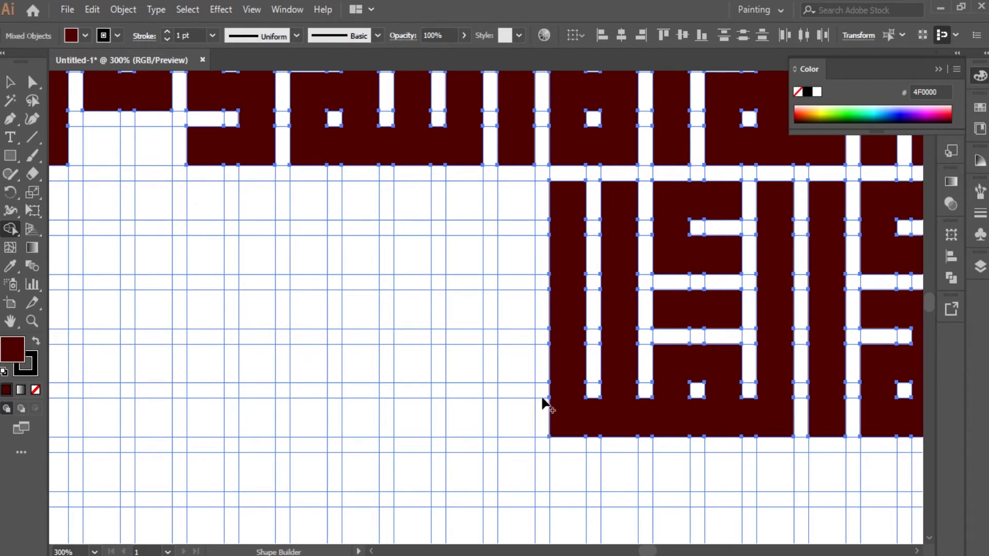
mouse_move(556, 412)
left_mouse_down()
mouse_move(570, 419)
mouse_move(435, 430)
left_mouse_up()
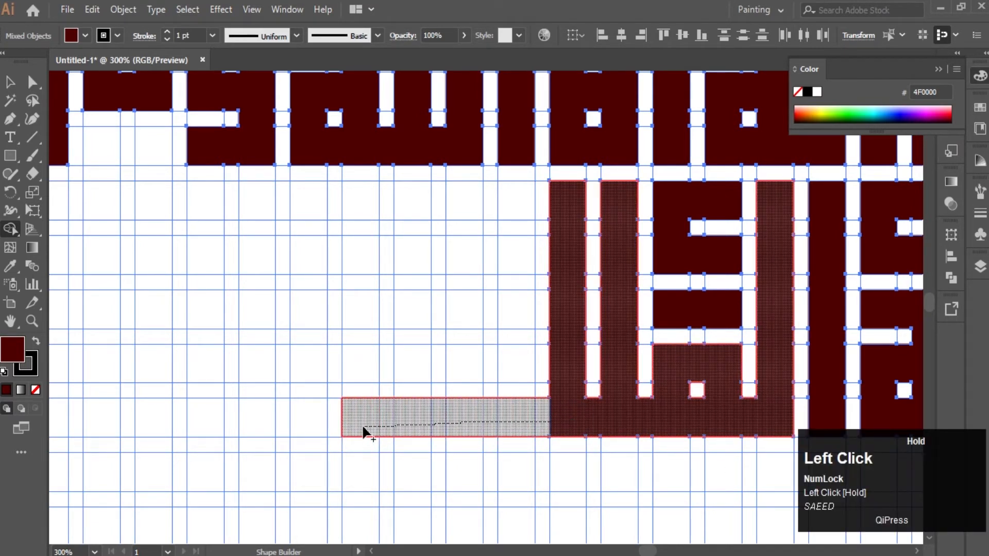
mouse_move(363, 380)
left_mouse_down()
mouse_move(495, 364)
mouse_move(503, 387)
left_mouse_up()
scroll(502, 387, "up", 1)
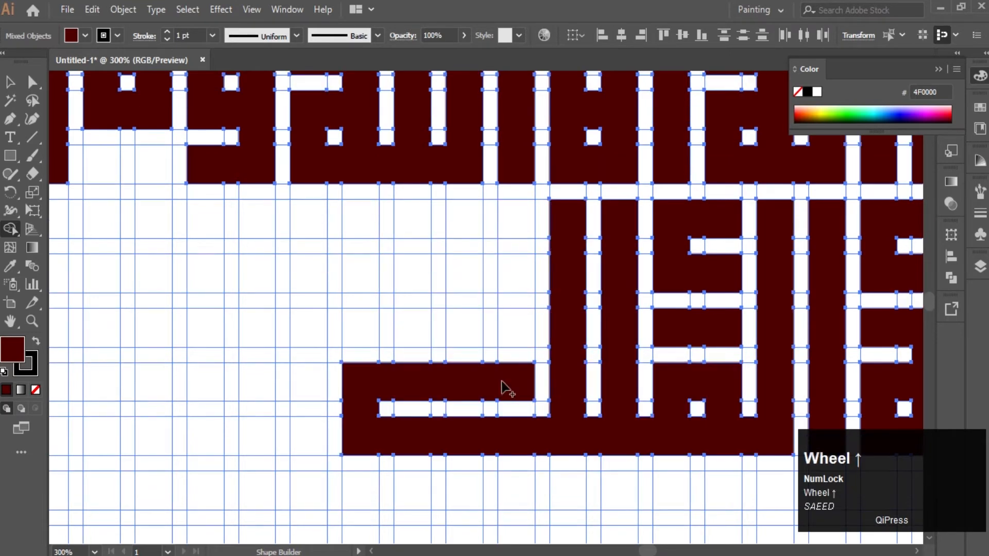
- Merge a C-shaped letter with a short bar above it over the folded stroke, and a square ring with a hooked tail beside them
mouse_move(516, 266)
left_mouse_down()
mouse_move(499, 327)
mouse_move(507, 328)
left_mouse_up()
left_click_drag(469, 219, 507, 225)
left_click_drag(395, 308, 462, 292)
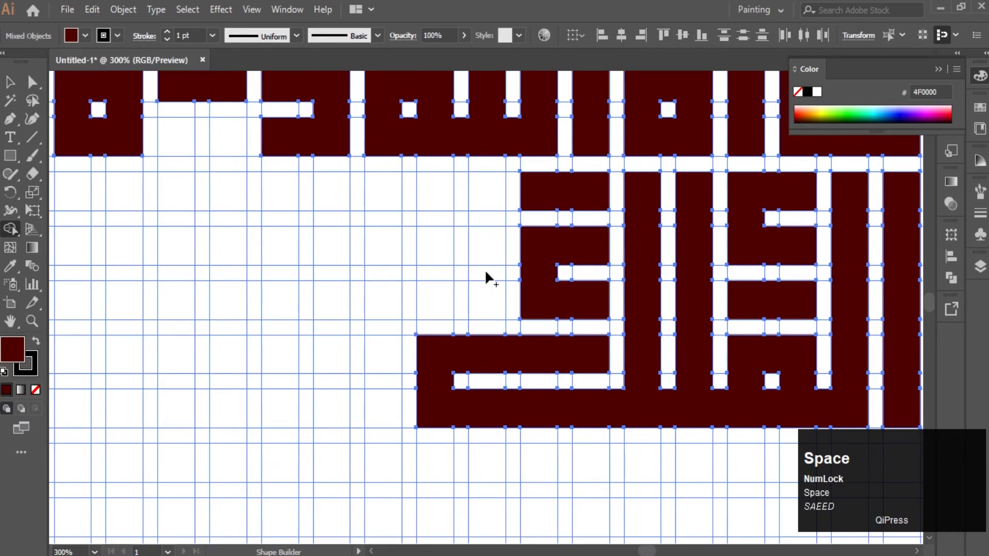
mouse_move(424, 188)
left_mouse_down()
mouse_move(453, 255)
mouse_move(451, 296)
mouse_move(423, 293)
mouse_move(478, 299)
mouse_move(398, 414)
left_mouse_up()
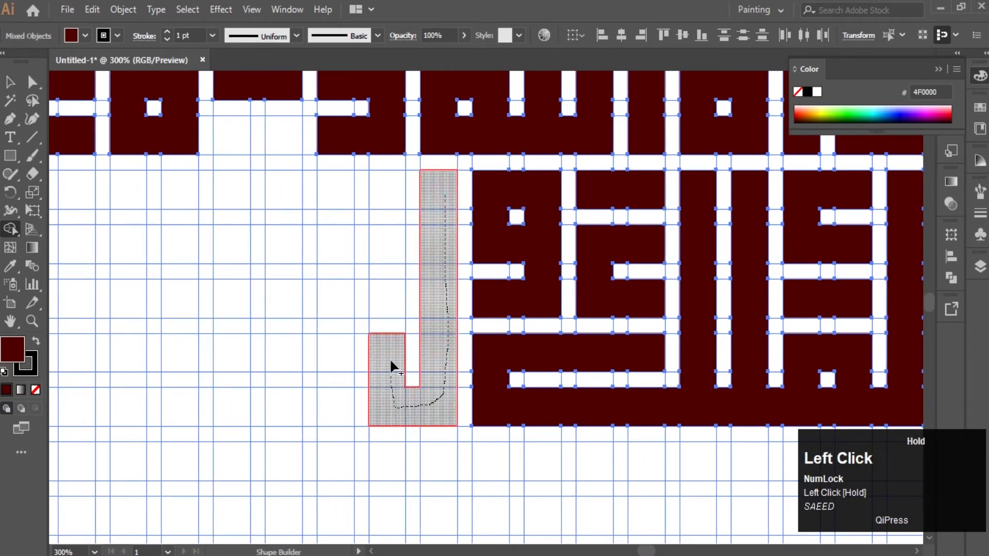
left_click_drag(392, 344, 428, 311)
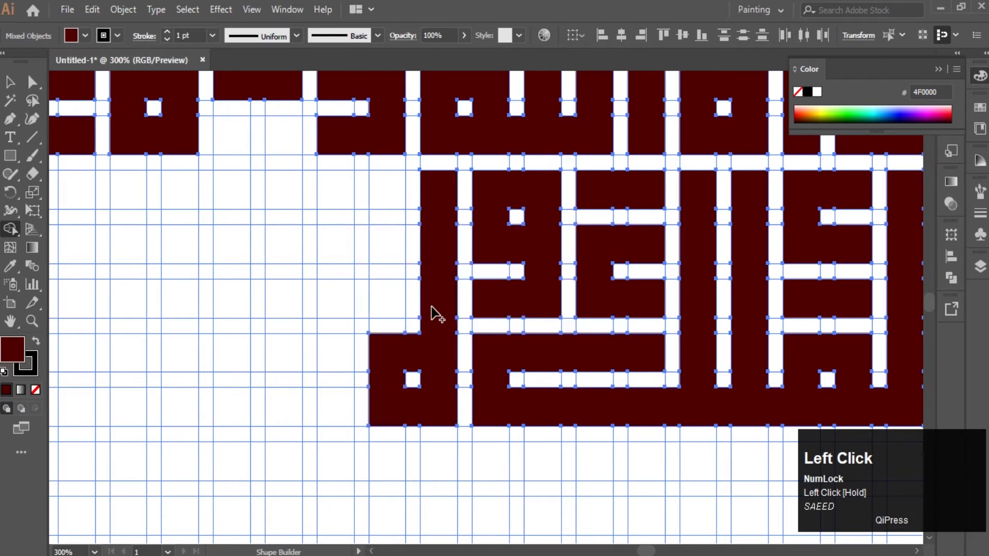
key("ctrl+z")
- Merge a five-row stem with a hooked, looped base left of the tailed ring, and a square ring above the hook
mouse_move(441, 194)
left_mouse_down()
mouse_move(453, 348)
mouse_move(403, 408)
mouse_move(360, 363)
left_mouse_up()
left_click_drag(369, 411, 369, 411)
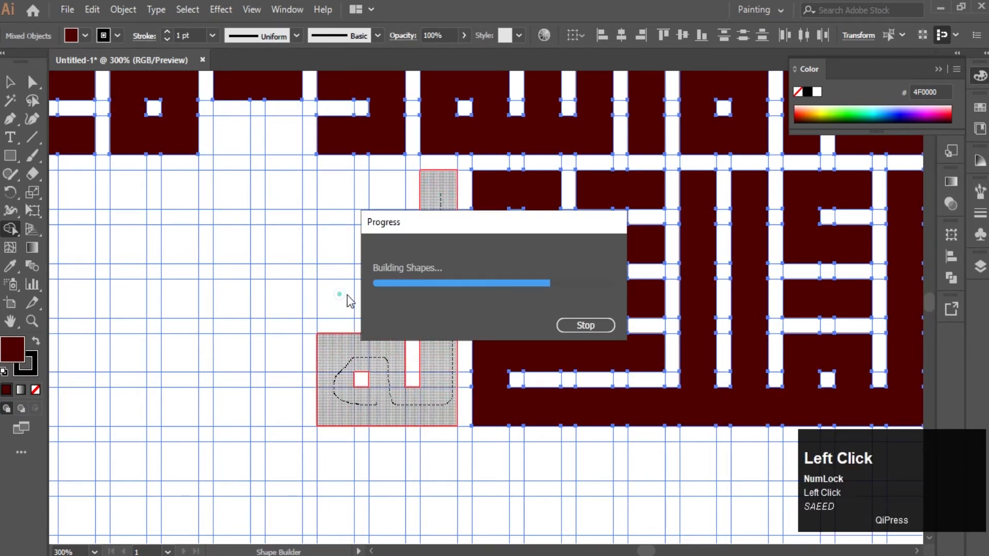
mouse_move(342, 294)
left_mouse_down()
mouse_move(382, 344)
mouse_move(406, 320)
left_mouse_up()
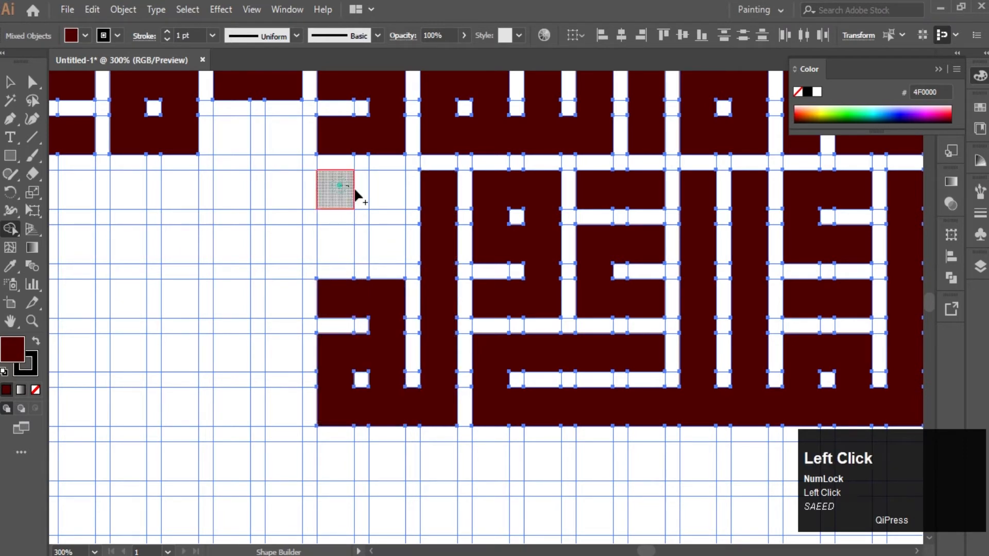
mouse_move(355, 192)
left_mouse_down()
mouse_move(349, 342)
mouse_move(443, 369)
mouse_move(451, 361)
left_mouse_up()
- Merge two parallel six-row vertical bars rising into the gap in the first band
key("space")
left_click_drag(407, 161, 417, 422)
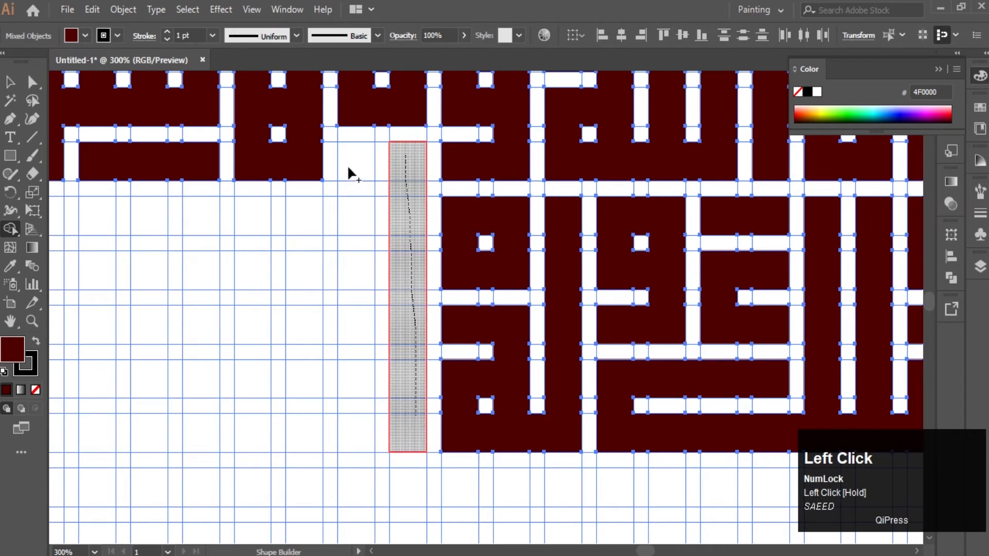
left_click_drag(353, 156, 363, 372)
- Extend the base of the left six-row bar leftward into a two-row hook, a square loop with a counter, and another hook
mouse_move(366, 423)
left_mouse_down()
mouse_move(363, 414)
mouse_move(499, 433)
mouse_move(510, 424)
mouse_move(413, 451)
left_mouse_up()
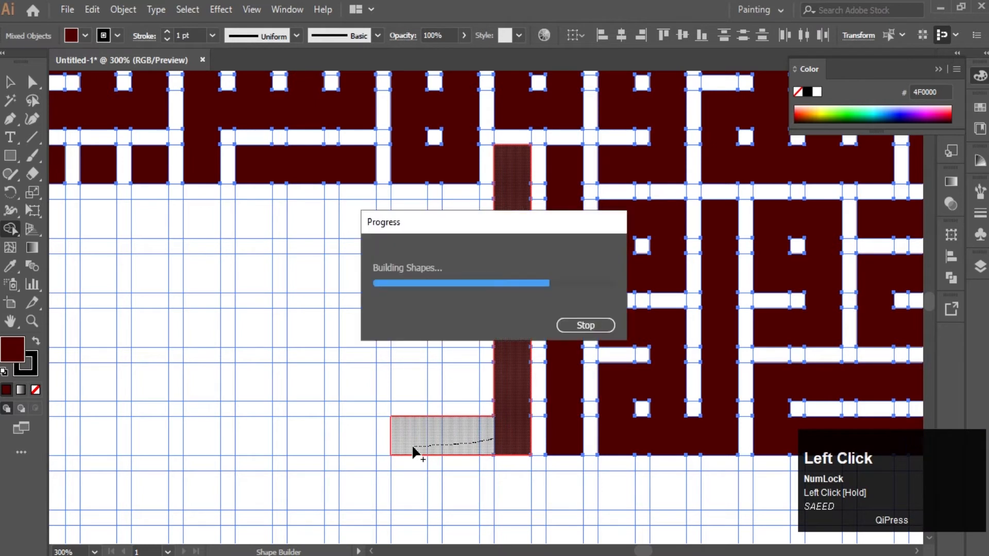
left_click_drag(454, 415, 420, 394)
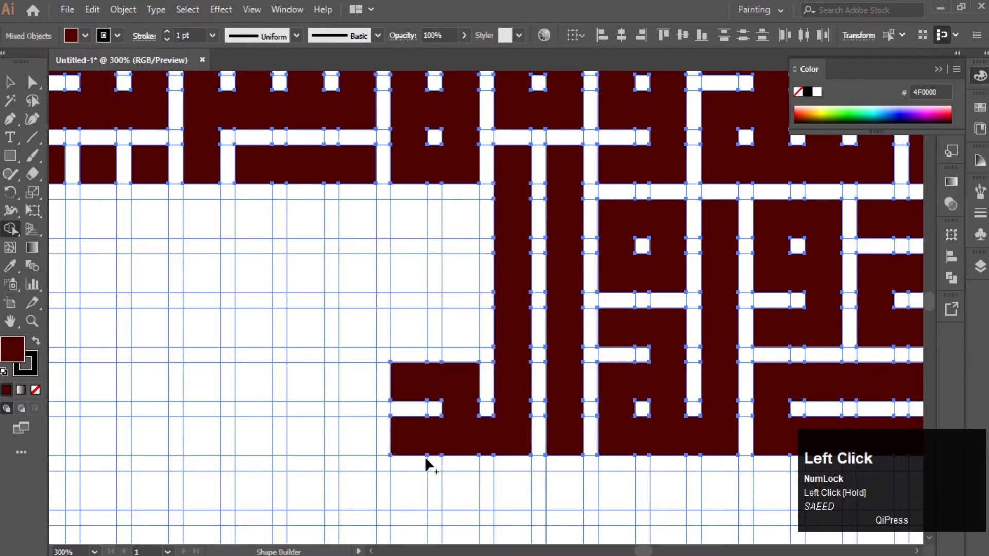
mouse_move(415, 441)
left_mouse_down()
mouse_move(377, 438)
mouse_move(355, 396)
mouse_move(329, 403)
left_mouse_up()
left_click_drag(338, 439, 390, 447)
key("space")
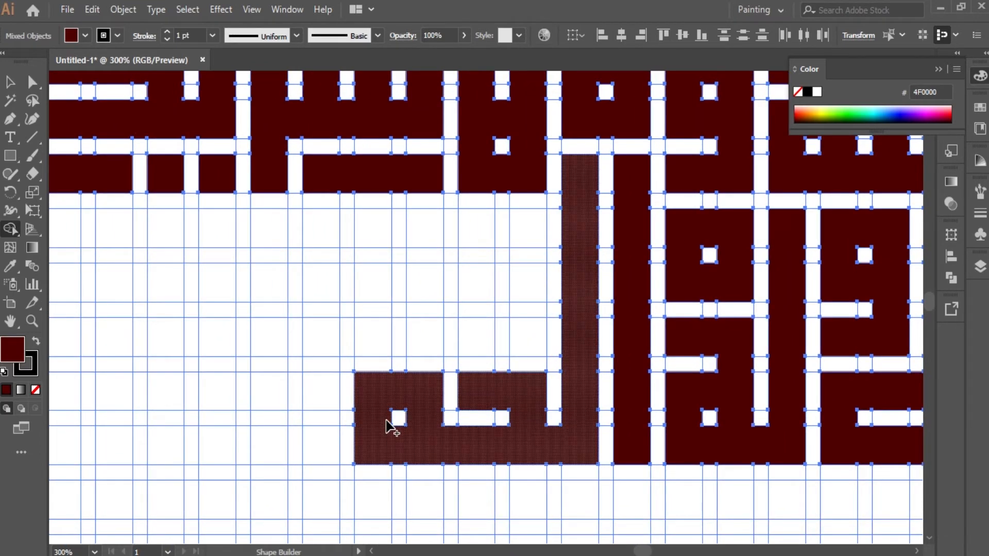
mouse_move(369, 457)
left_mouse_down()
mouse_move(305, 402)
mouse_move(268, 396)
left_mouse_up()
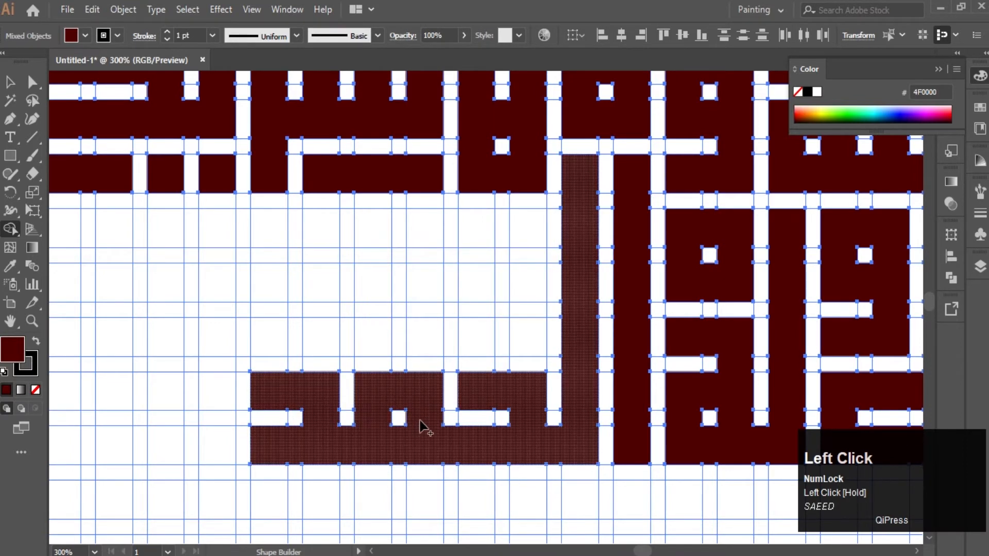
- Merge a square ring with a hooked tail in the corner above the extended base, beside the six-row bar
key("space")
left_click_drag(435, 418, 460, 431)
mouse_move(565, 280)
left_mouse_down()
mouse_move(530, 276)
mouse_move(532, 243)
mouse_move(564, 299)
mouse_move(533, 366)
left_mouse_up()
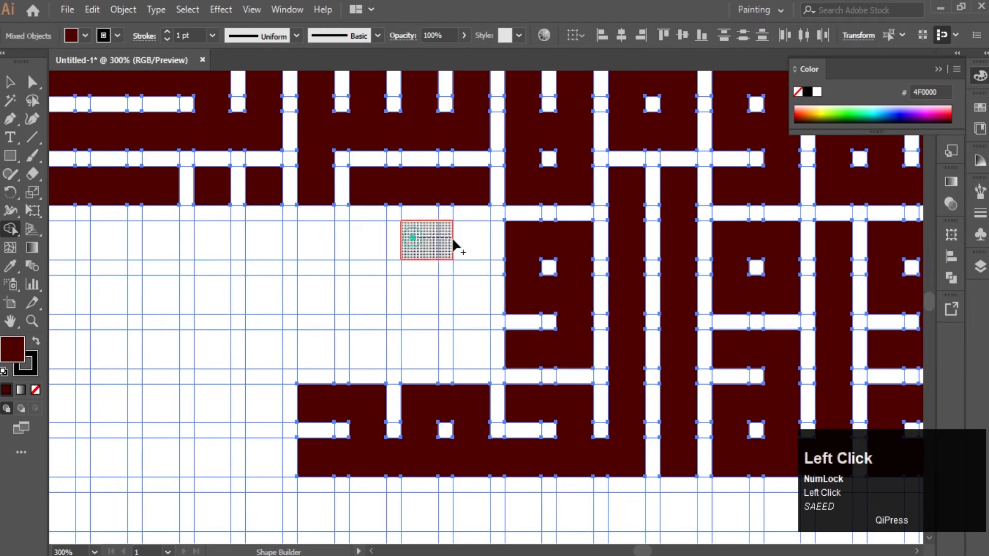
- Merge a three-row block with two stacked square counters, and join a square ring with a hooked tail to its left side
mouse_move(453, 241)
left_mouse_down()
mouse_move(464, 292)
mouse_move(439, 304)
left_mouse_up()
left_click_drag(427, 355, 427, 355)
key("space")
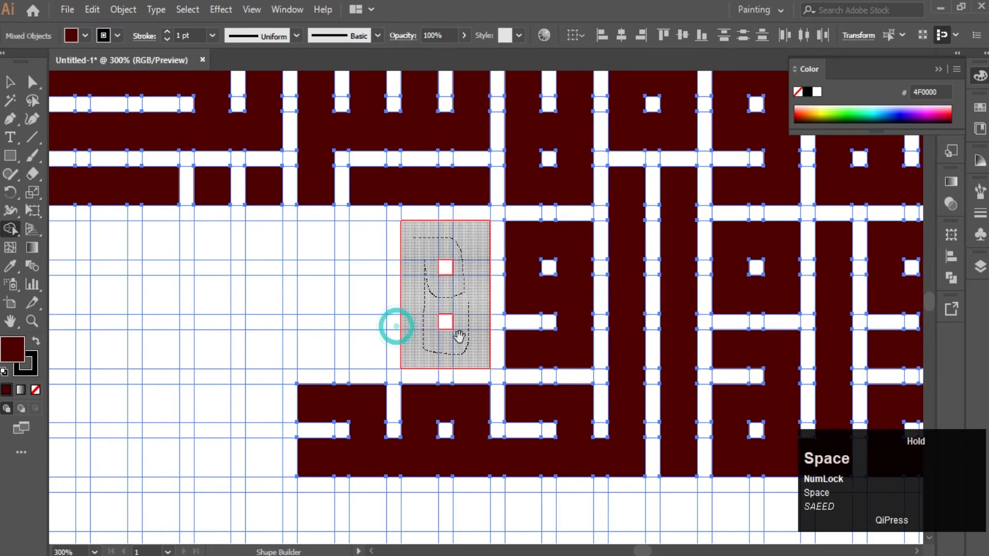
mouse_move(395, 327)
left_mouse_down()
mouse_move(513, 342)
mouse_move(468, 320)
mouse_move(440, 266)
left_mouse_up()
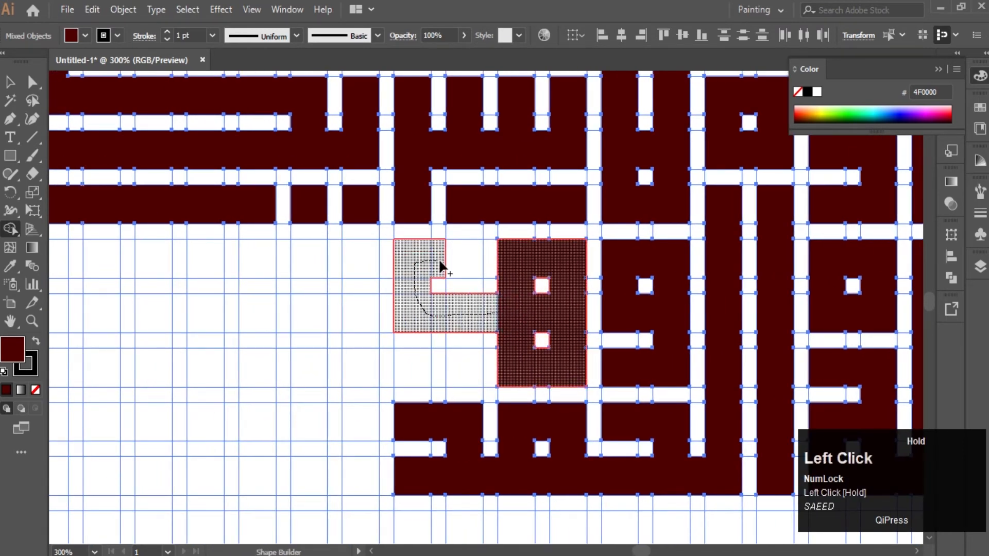
left_click_drag(427, 372, 455, 354)
- Merge a square ring left of the joined rings, and beneath it a C-shaped stroke connected to a four-row stem
key("space")
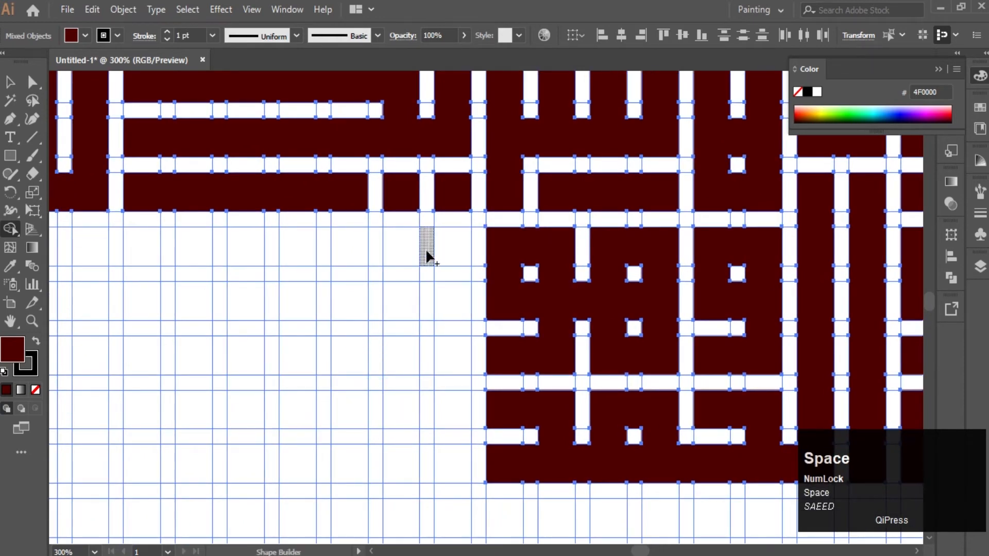
mouse_move(402, 246)
left_mouse_down()
mouse_move(445, 256)
mouse_move(428, 302)
mouse_move(400, 255)
left_mouse_up()
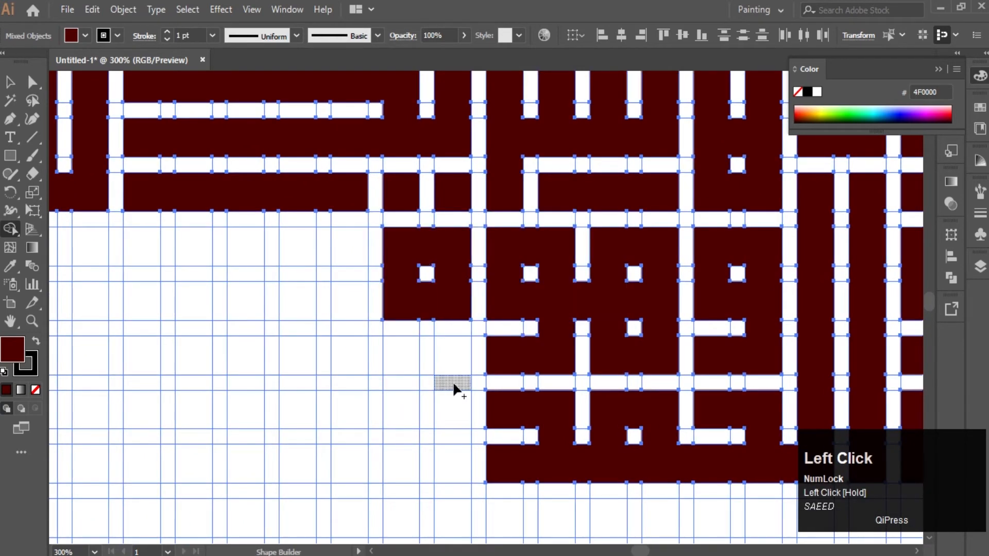
left_click_drag(455, 363, 404, 371)
left_click_drag(335, 413, 342, 261)
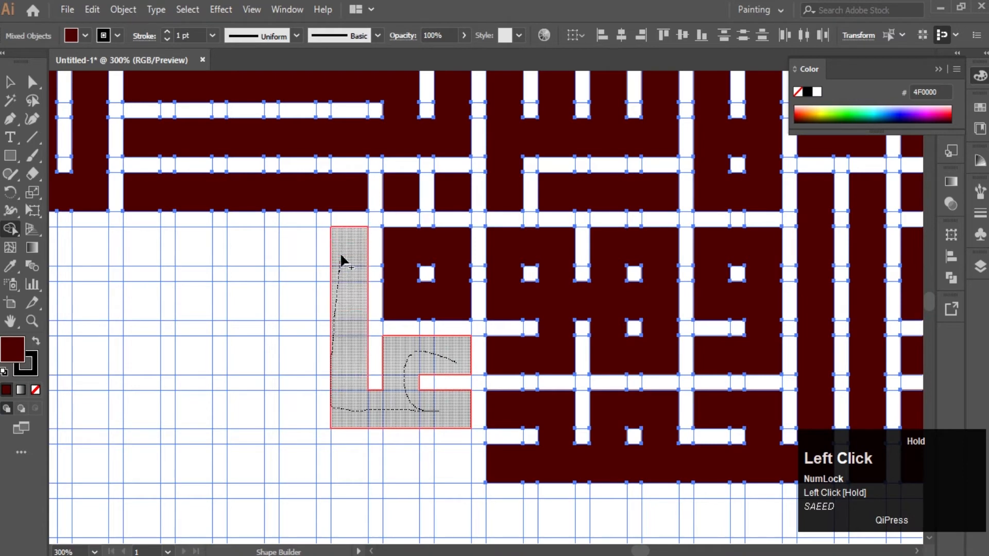
- Extend the stem's base leftward into a long two-row horizontal stroke that folds back beneath the C shape
key("space")
mouse_move(378, 415)
left_mouse_down()
mouse_move(434, 388)
mouse_move(494, 383)
mouse_move(242, 372)
mouse_move(231, 397)
mouse_move(292, 427)
mouse_move(582, 427)
left_mouse_up()
left_click_drag(400, 382, 452, 393)
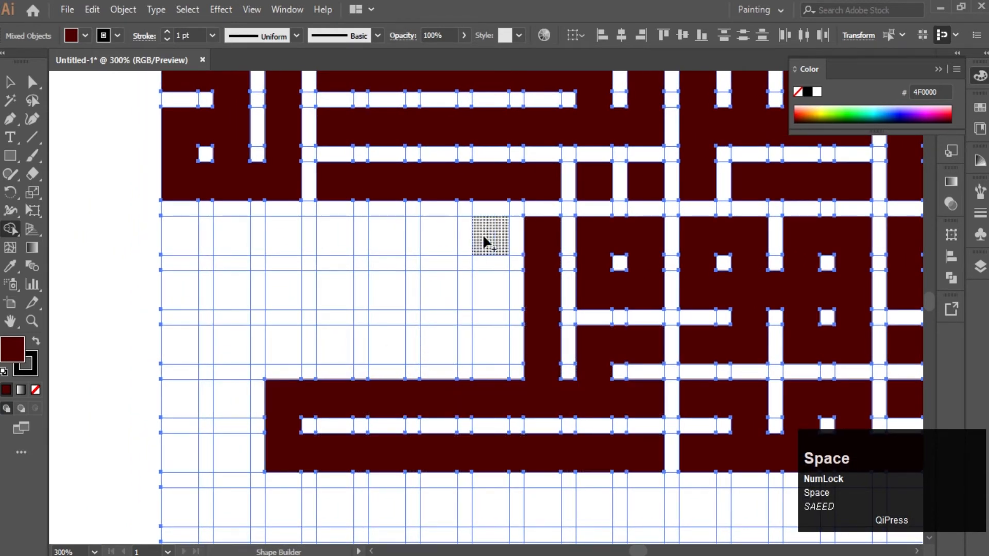
- Merge a zigzag stroke above the folded base into a five-row stem with an upturned foot, plus a three-row bar at the left edge
key("ctrl+z")
mouse_move(488, 240)
left_mouse_down()
mouse_move(296, 249)
mouse_move(289, 272)
mouse_move(405, 293)
mouse_move(476, 291)
mouse_move(478, 341)
left_mouse_up()
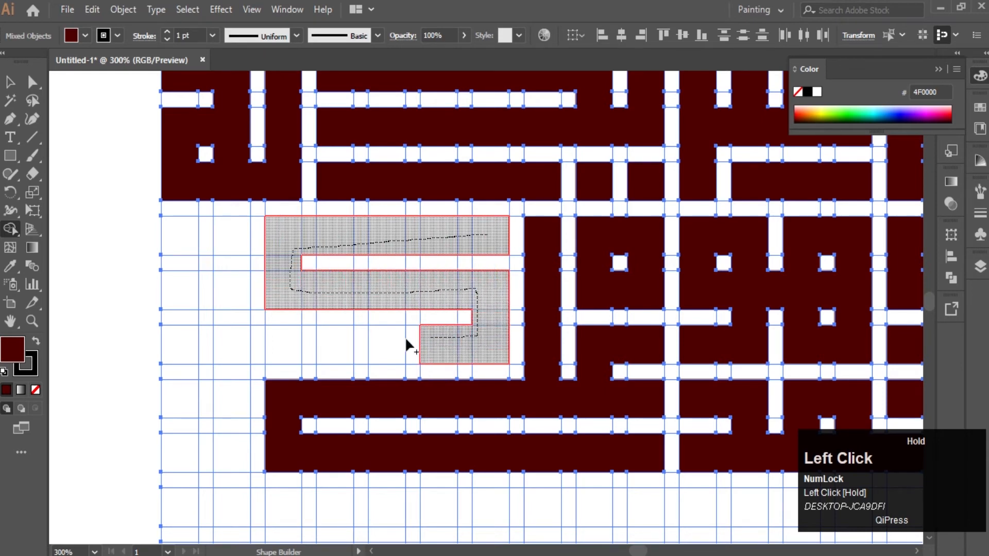
mouse_move(407, 344)
left_mouse_down()
mouse_move(243, 343)
mouse_move(238, 261)
left_mouse_up()
mouse_move(230, 356)
left_mouse_down()
mouse_move(227, 445)
mouse_move(171, 456)
left_mouse_up()
left_click_drag(180, 396, 180, 444)
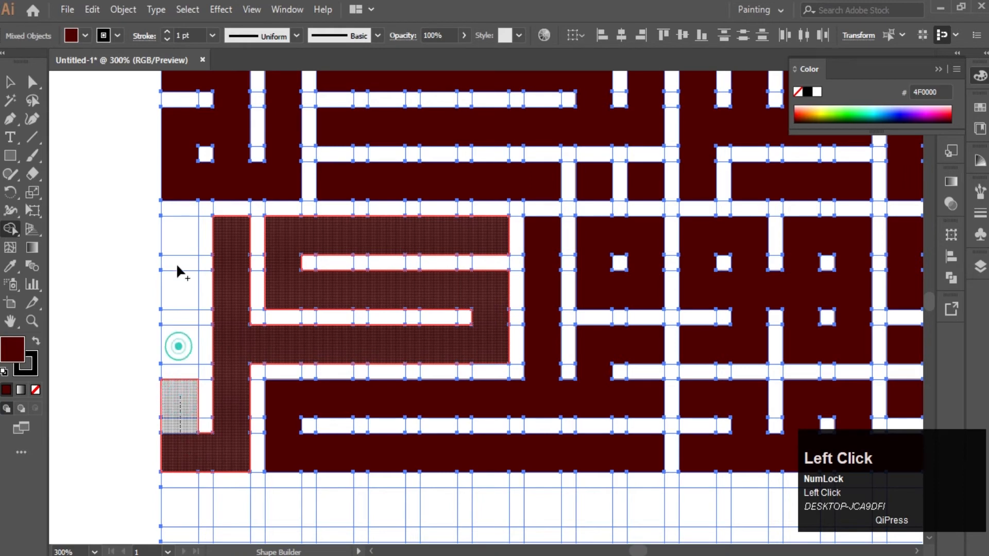
scroll(441, 343, "down", 2)
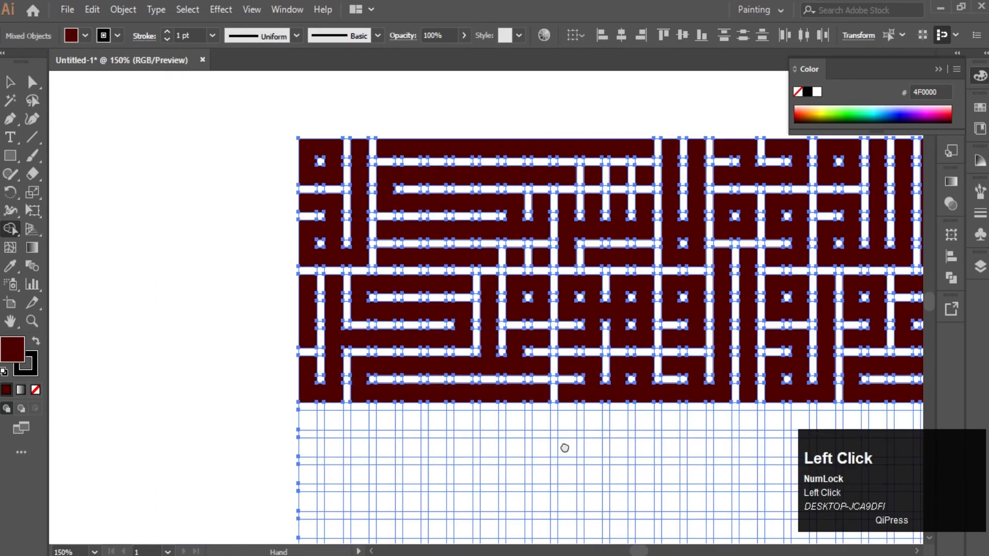
left_click_drag(565, 448, 311, 416)
scroll(387, 356, "down", 1)
left_click_drag(476, 448, 383, 362)
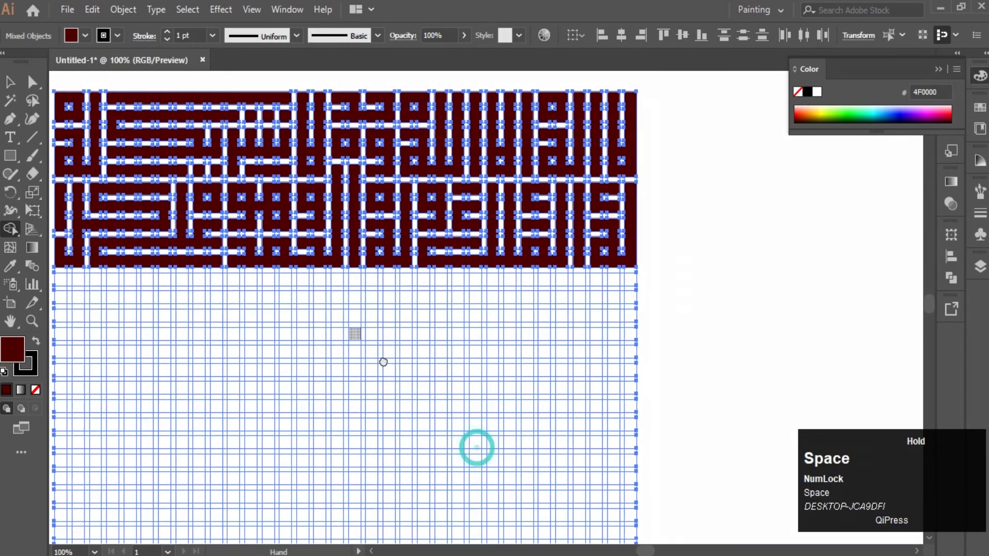
scroll(639, 301, "up", 4)
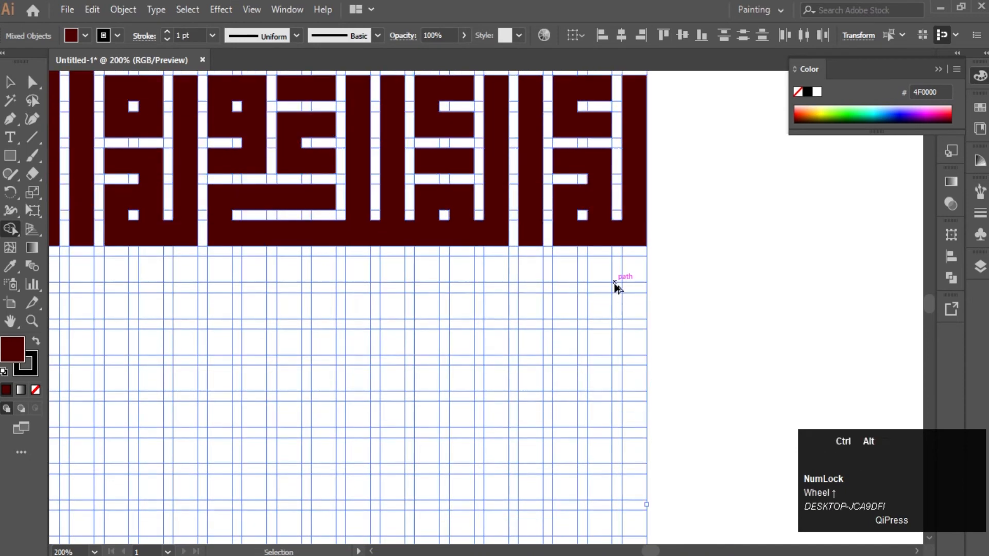
- Fill three square dots at the right end below the second band, and merge a three-notched comb stroke with a folded-back base beneath them
left_click_drag(648, 389, 676, 405)
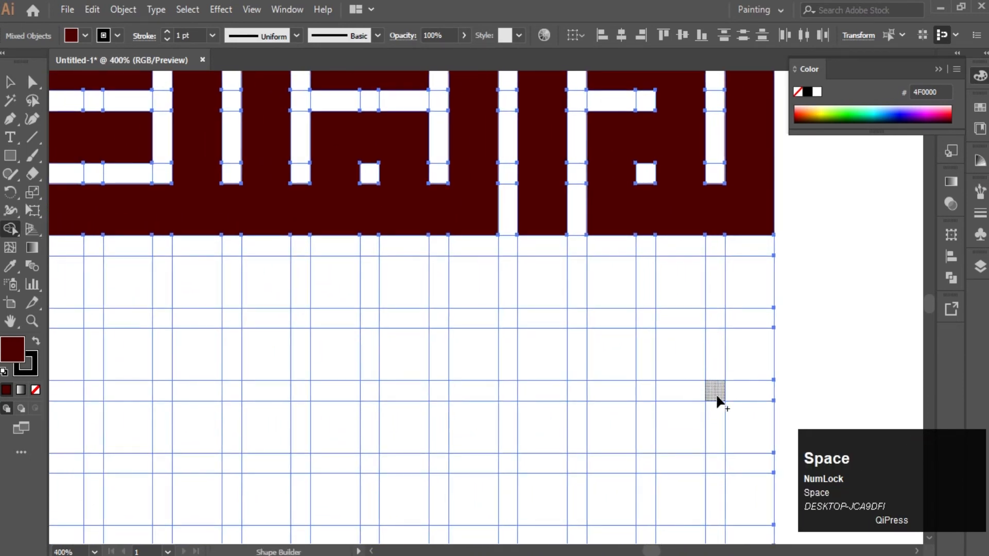
left_click(752, 286)
left_click(695, 287)
left_click(608, 272)
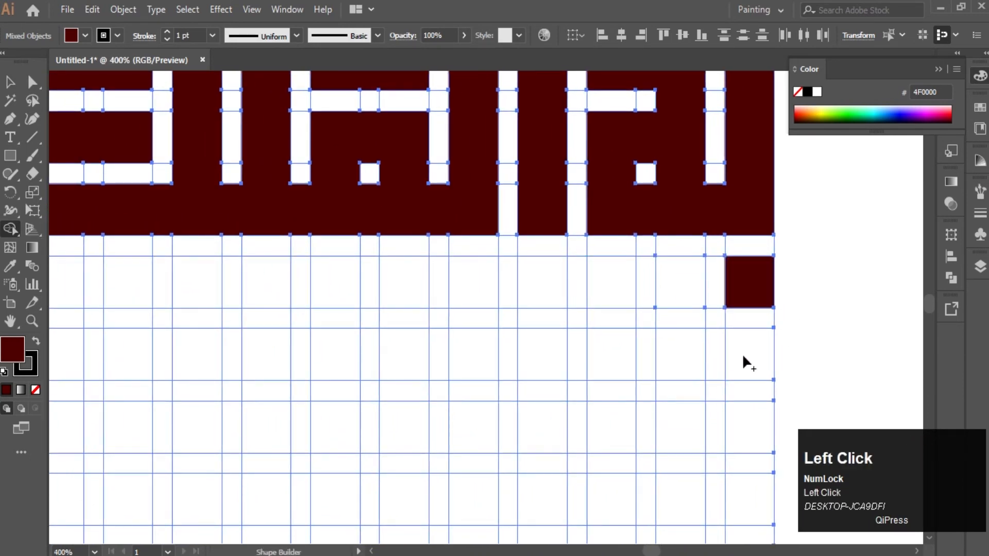
scroll(731, 350, "down", 1)
mouse_move(753, 329)
left_mouse_down()
mouse_move(723, 418)
mouse_move(688, 355)
mouse_move(621, 411)
mouse_move(613, 344)
left_mouse_up()
mouse_move(601, 397)
left_mouse_down()
mouse_move(516, 338)
mouse_move(490, 479)
mouse_move(757, 479)
left_mouse_up()
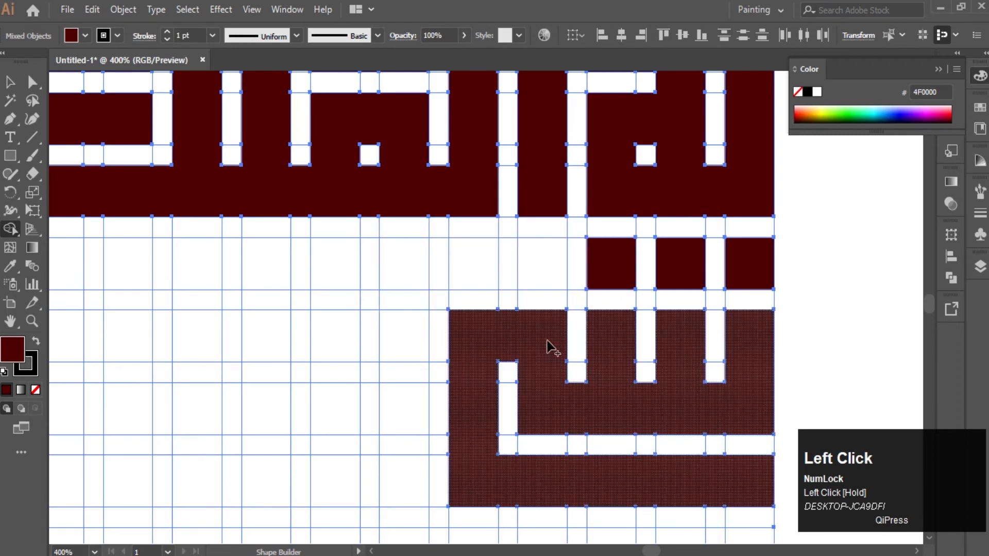
- Merge a three-row C-shaped stroke, open toward the right, directly left of the comb stroke
mouse_move(398, 326)
left_mouse_down()
mouse_move(356, 329)
mouse_move(384, 413)
left_mouse_up()
scroll(353, 343, "down", 1)
key("space")
left_click_drag(345, 464, 549, 452)
- Merge a square ring whose base extends left and folds back above itself, and add two square dots and a long bar above
mouse_move(422, 344)
left_mouse_down()
mouse_move(443, 293)
mouse_move(482, 354)
left_mouse_up()
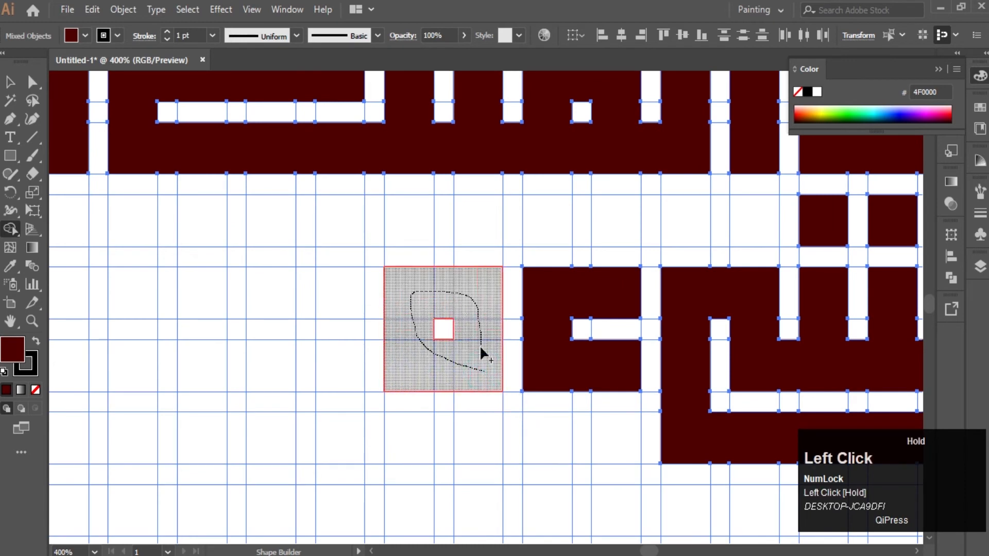
left_click_drag(423, 369, 286, 368)
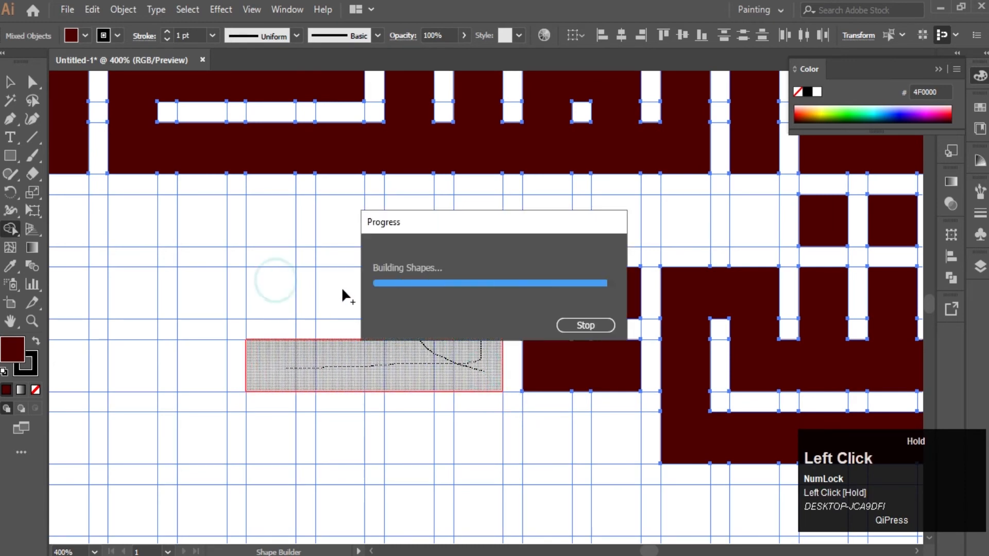
mouse_move(280, 285)
left_mouse_down()
mouse_move(356, 314)
mouse_move(360, 379)
left_mouse_up()
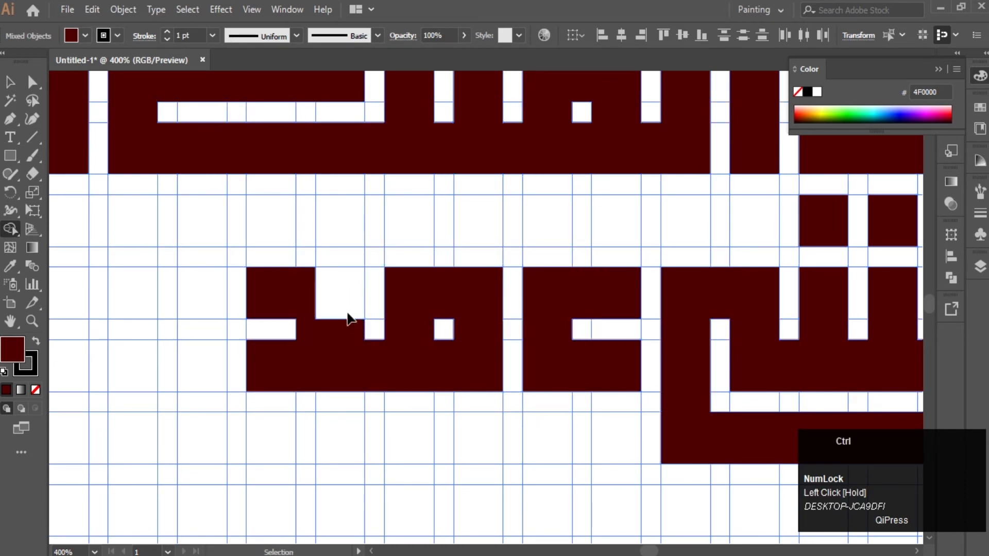
key("ctrl+z")
left_click_drag(278, 295, 392, 359)
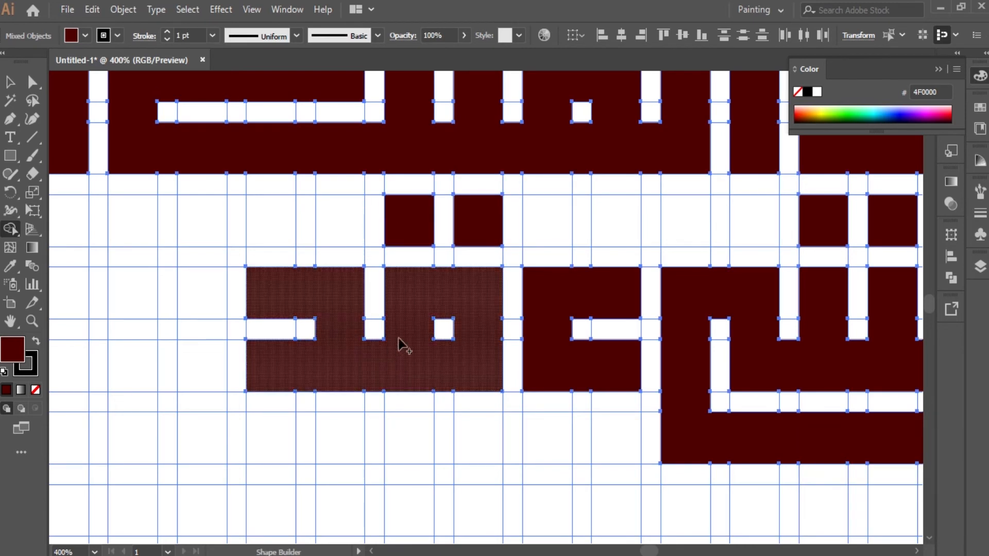
left_click_drag(533, 213, 768, 217)
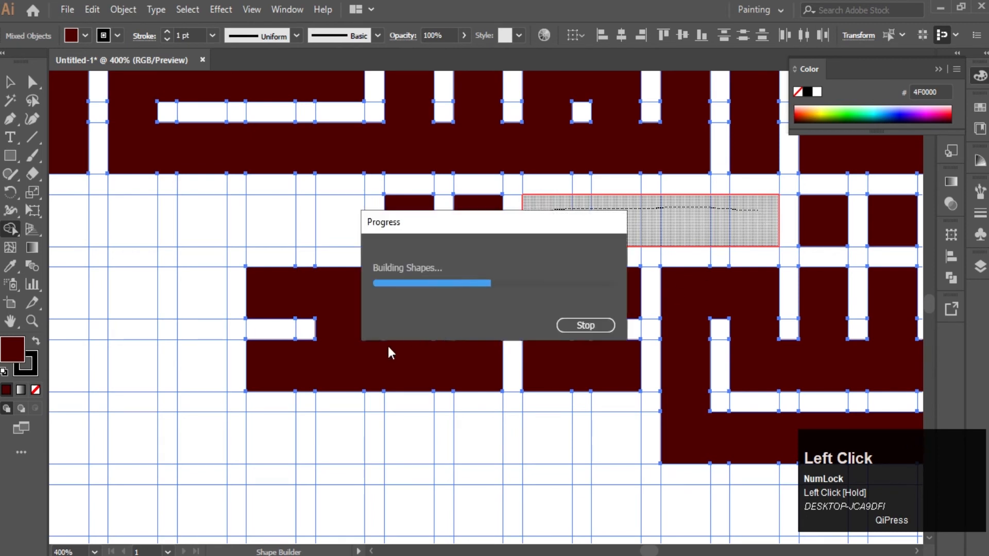
- Merge a U-shaped stroke left of the folded ring stroke, extending its left arm down into a four-row stem
key("space")
left_click_drag(242, 401, 344, 347)
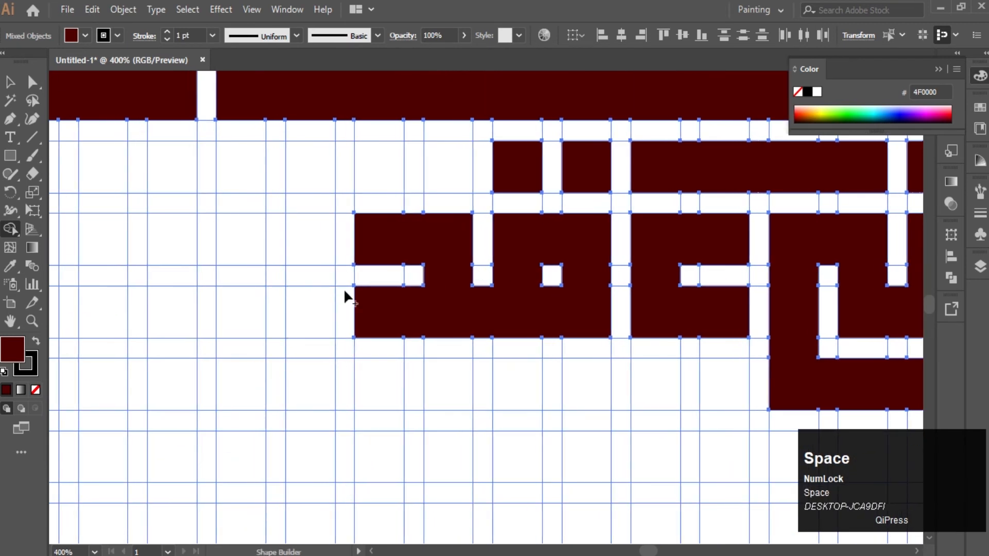
mouse_move(296, 237)
left_mouse_down()
mouse_move(239, 309)
mouse_move(239, 257)
left_mouse_up()
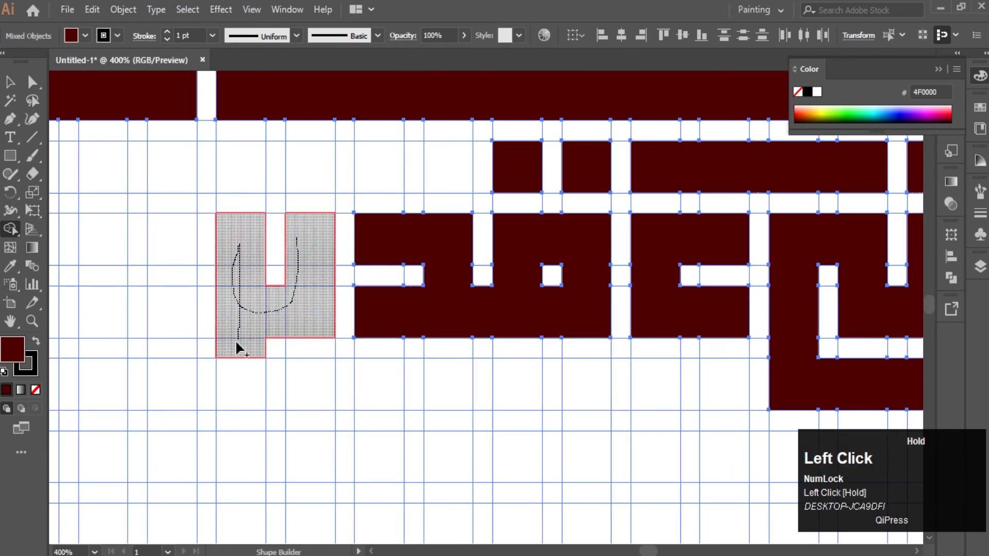
left_click_drag(235, 343, 231, 382)
- Add two square dots and a long bar beneath the new strokes, and merge a bar above the U shape level with the upper dots
scroll(231, 382, "down", 1)
left_click(317, 361)
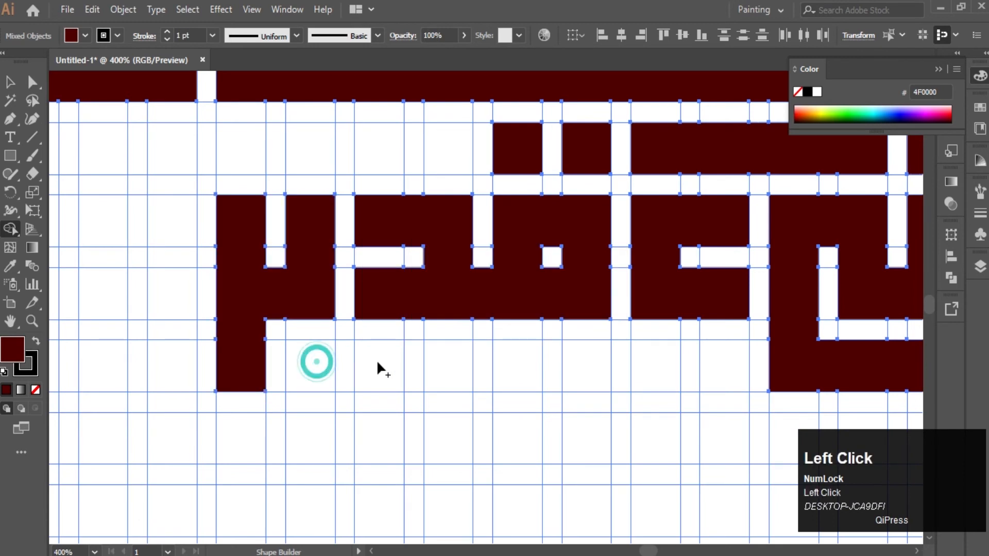
left_click(369, 359)
left_click_drag(448, 364, 719, 365)
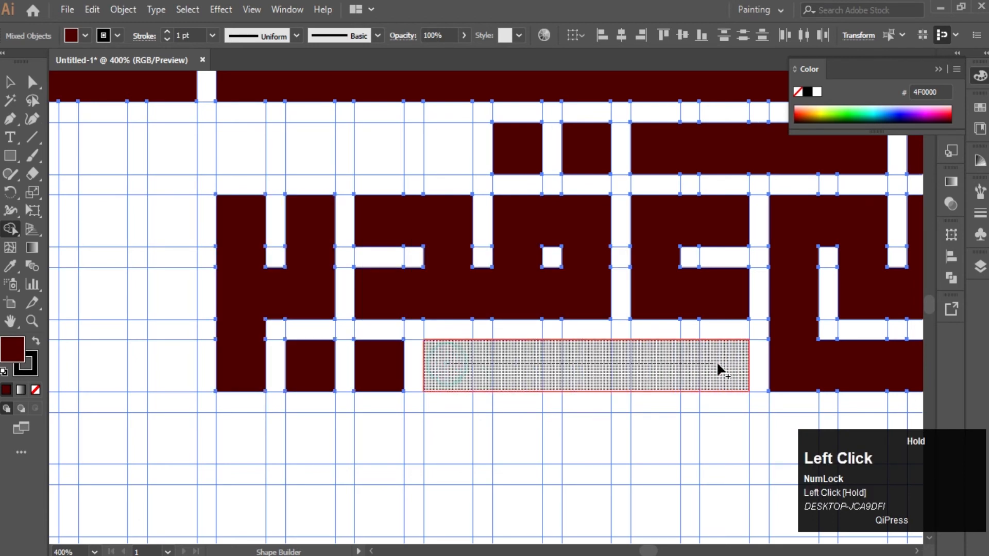
left_click_drag(328, 338, 332, 338)
scroll(412, 345, "up", 1)
left_click_drag(442, 171, 322, 191)
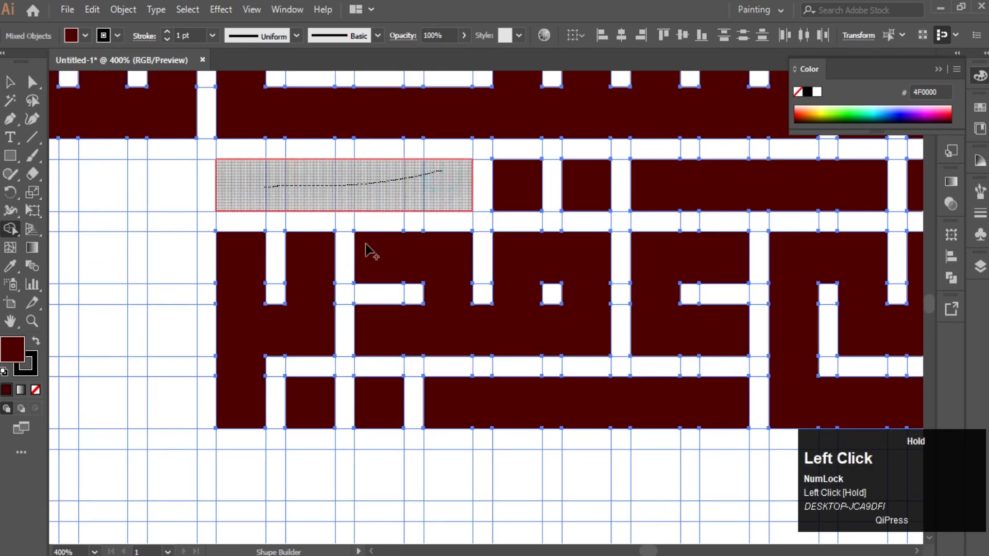
left_click_drag(367, 247, 413, 264)
- Select all the dark red lettering shapes by their fill with the Magic Wand and cut them
scroll(386, 270, "down", 2)
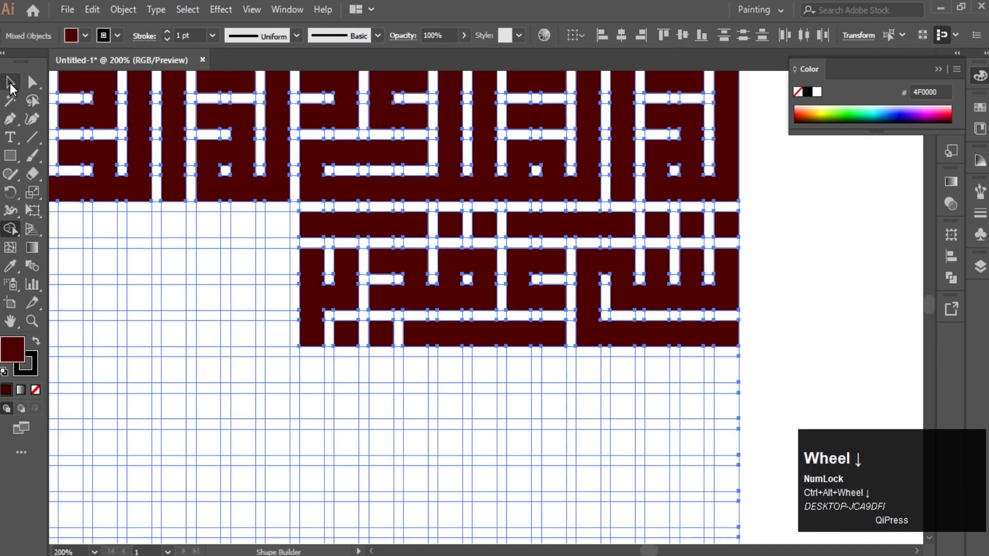
left_click(10, 100)
left_click(383, 114)
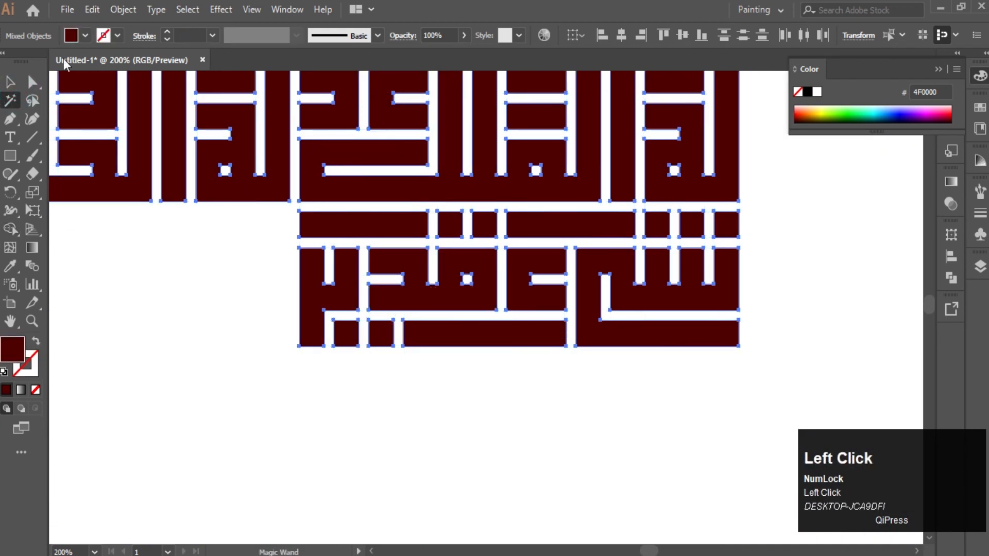
left_click(92, 9)
left_click(110, 65)
- Delete the leftover grid cells from the artboard and paste the cut lettering back
scroll(339, 181, "down", 5)
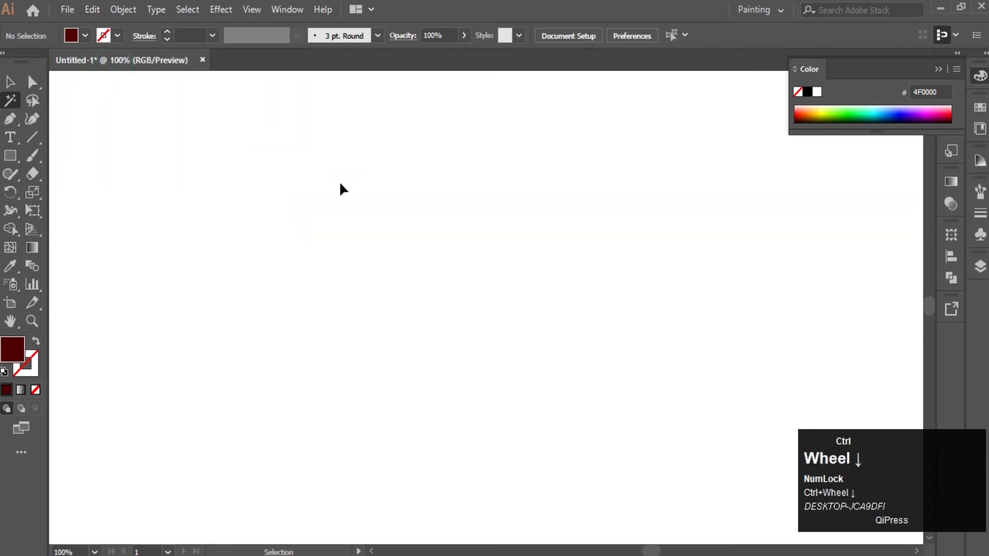
left_click_drag(346, 261, 484, 334)
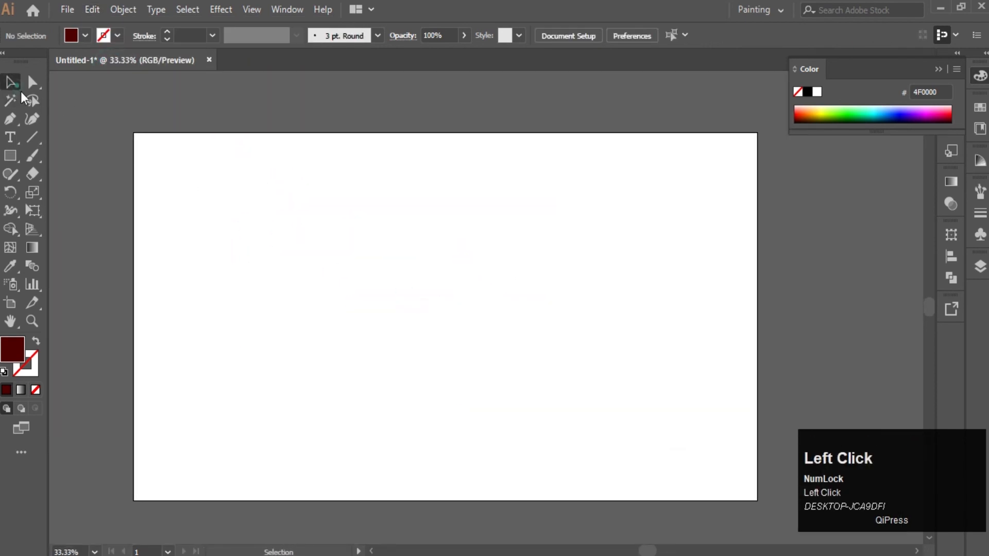
left_click_drag(696, 483, 585, 441)
key("Delete")
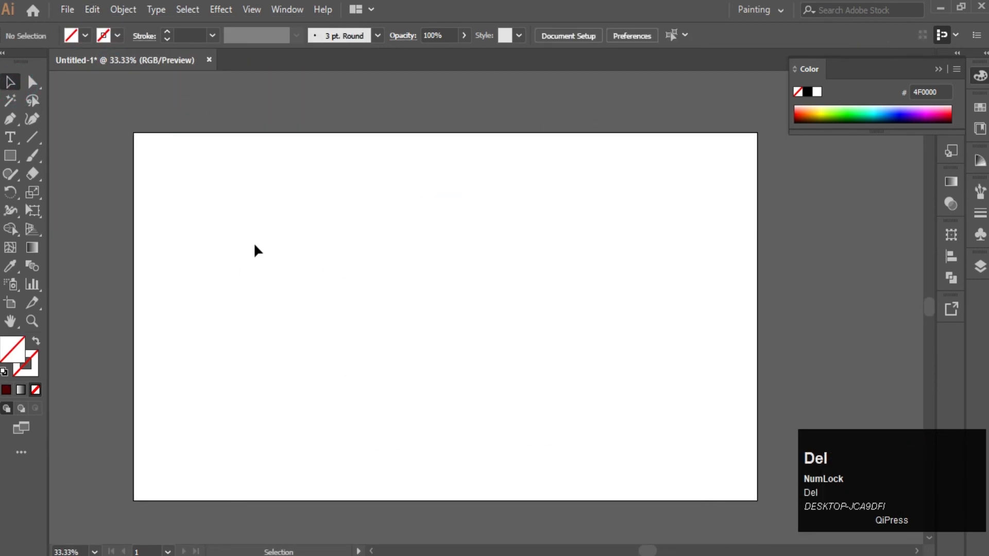
left_click(92, 10)
left_click(141, 102)
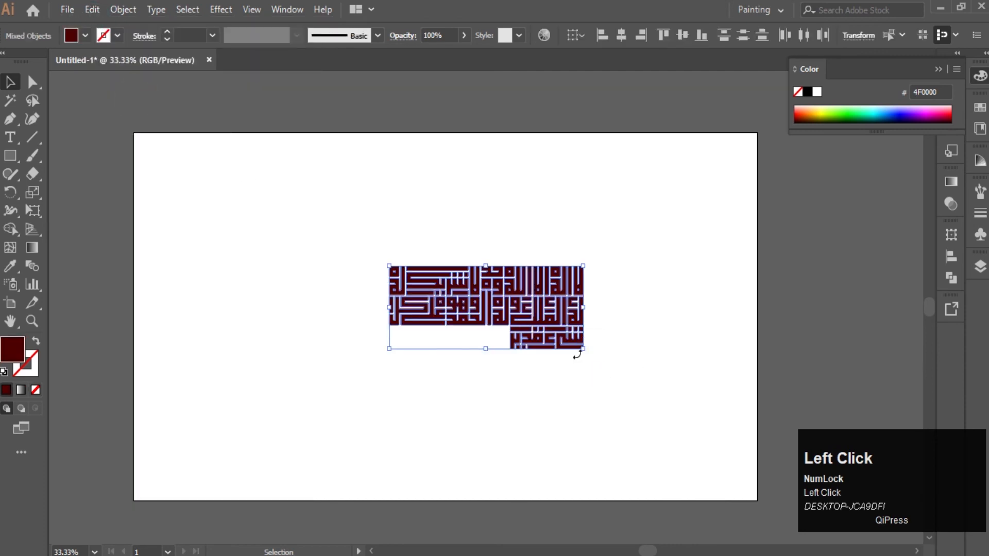
- Scale the pasted lettering up proportionally about its centre to roughly twice its size
left_click_drag(585, 352, 664, 445)
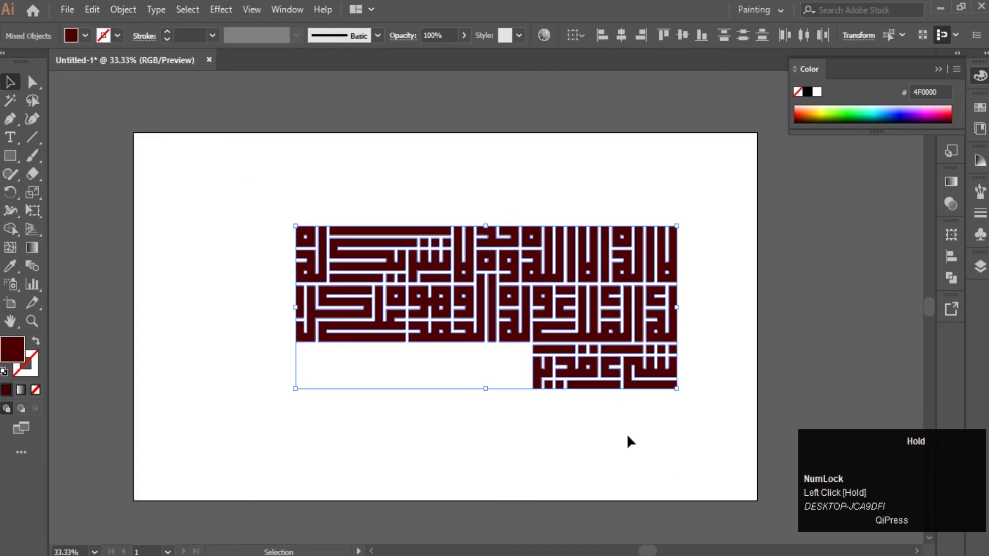
scroll(564, 410, "up", 1)
key("space")
left_click_drag(586, 452, 554, 423)
left_click(102, 143)
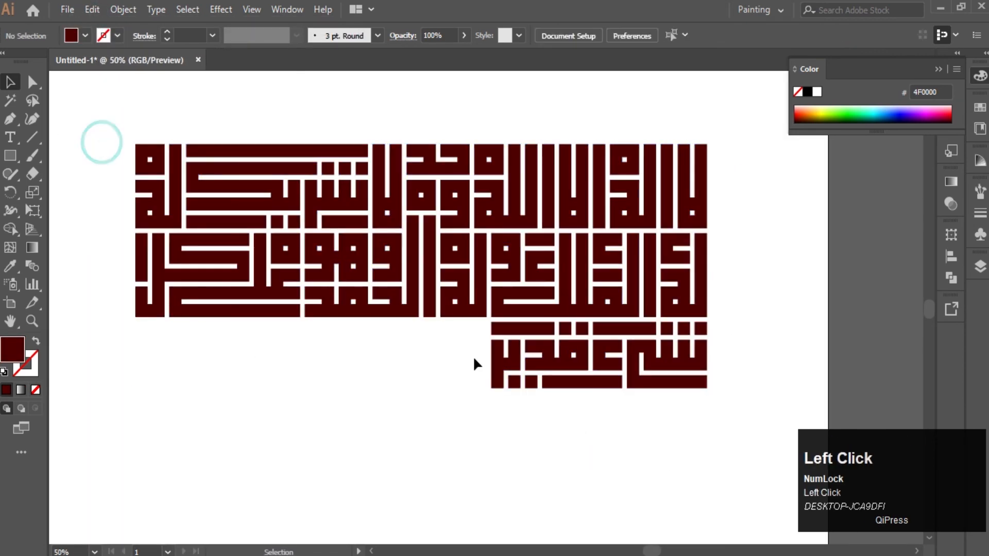
- Group the short bottom band of lettering, and group the two long upper bands together as a separate group
left_click_drag(736, 437, 434, 331)
key("ctrl")
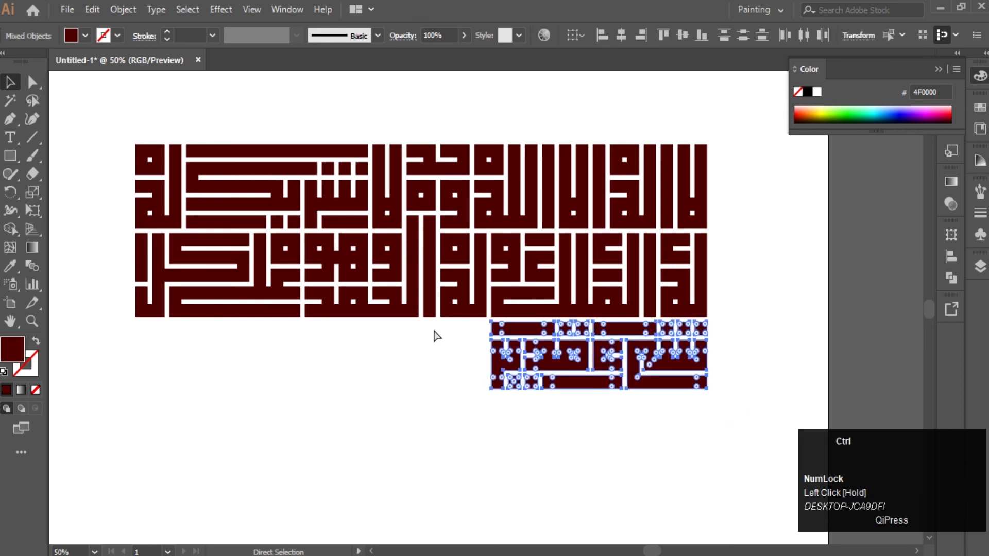
key("ctrl+g")
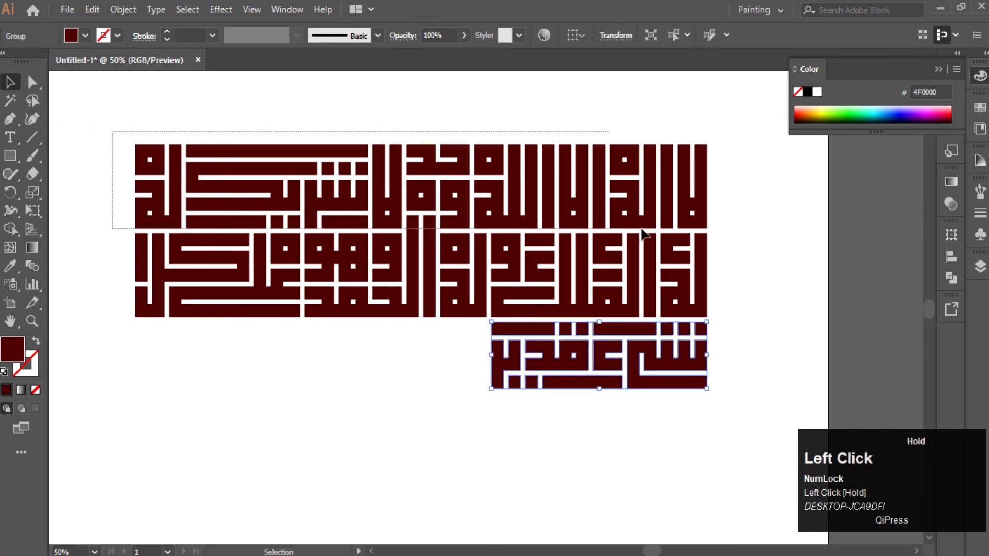
left_click_drag(763, 315, 763, 315)
key("ctrl+g")
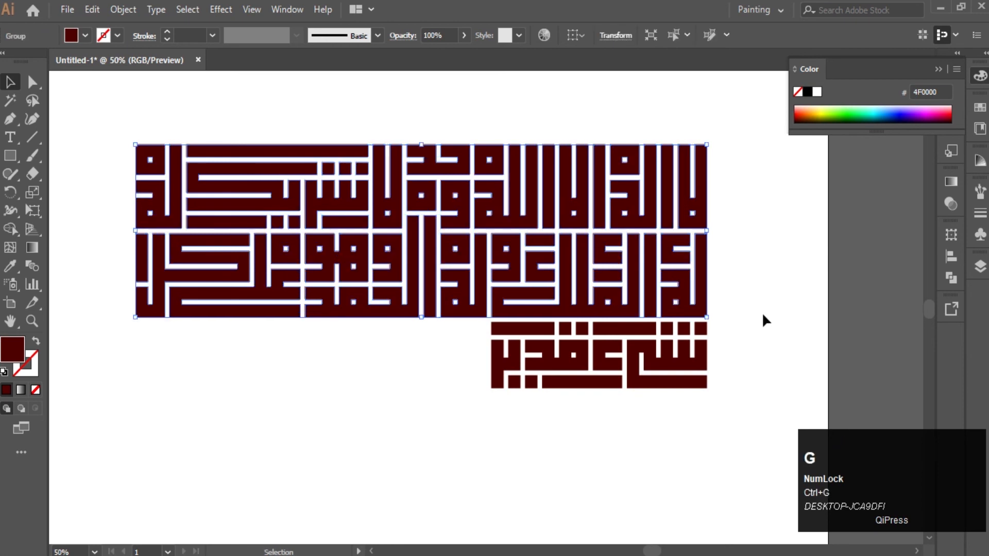
- Align the upper-band group and the bottom-band group to each other by their horizontal centres
left_click_drag(766, 148, 468, 475)
left_click(951, 256)
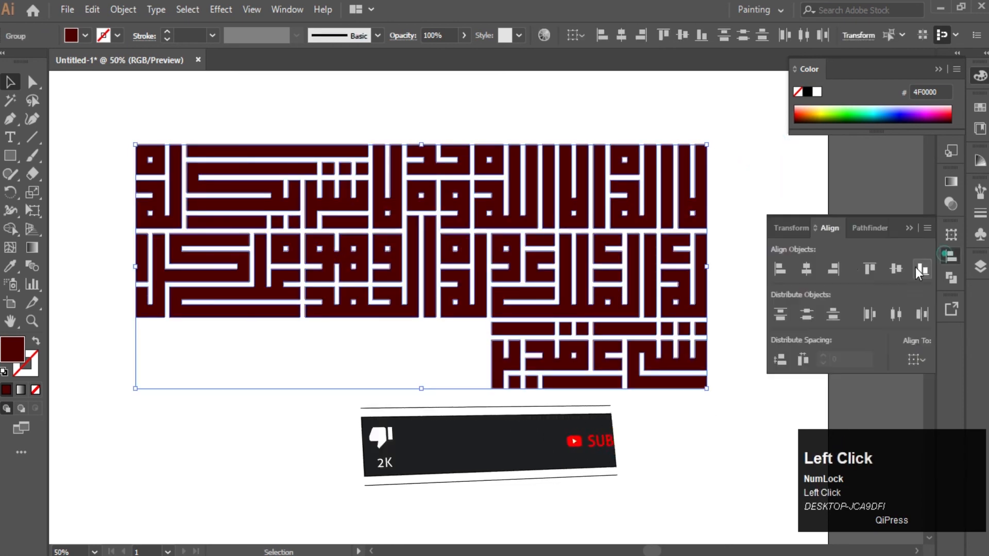
left_click(806, 266)
left_click(908, 228)
left_click(861, 209)
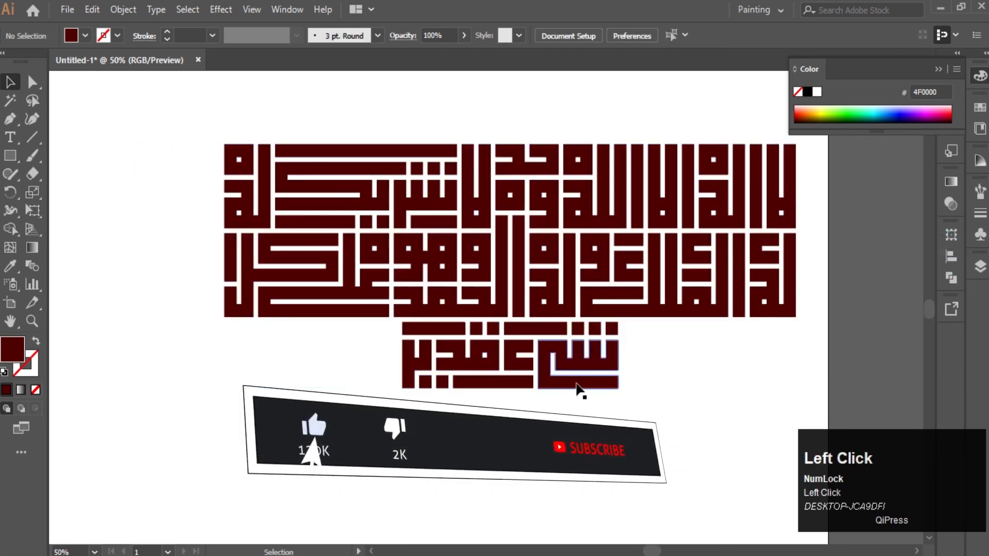
- Group the entire lettering design and move it close to the centre of the artboard
left_click_drag(666, 406, 622, 417)
scroll(265, 199, "down", 1)
left_click_drag(265, 196, 730, 443)
key("ctrl+g")
left_click(235, 264)
left_click_drag(536, 304, 449, 290)
left_click(590, 418)
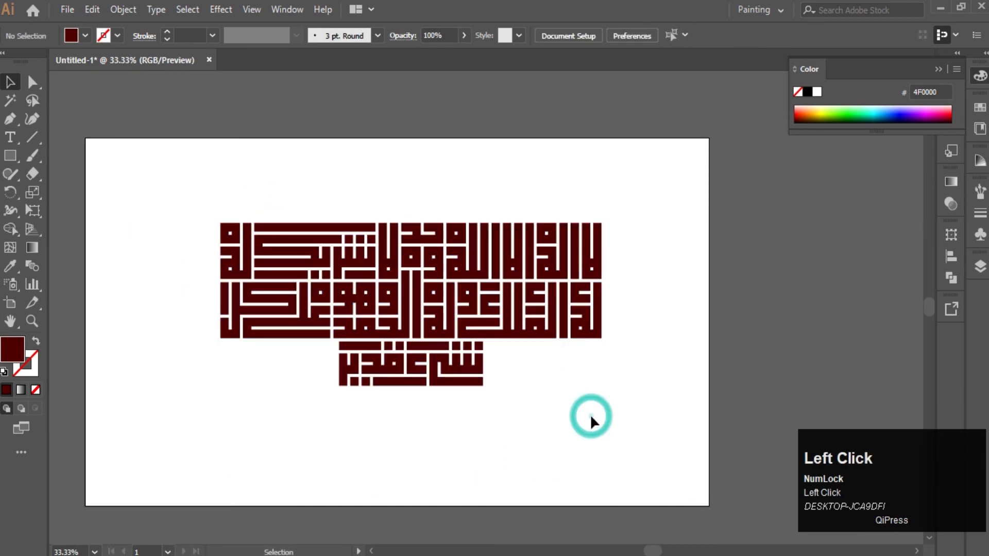
- Collapse the floating Color panel so that the finished lettering is shown unobstructed
scroll(435, 337, "up", 1)
left_click_drag(539, 422, 601, 424)
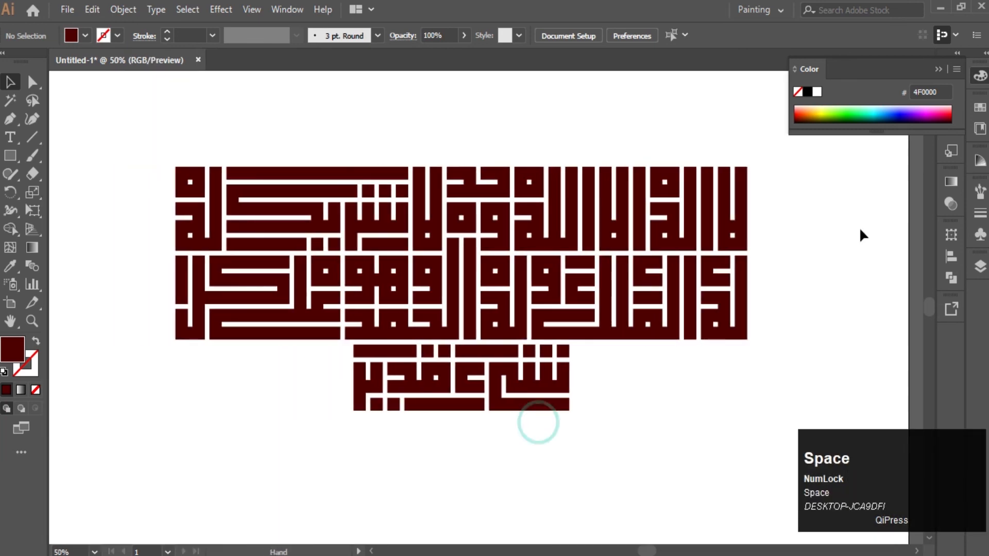
left_click(945, 69)
left_click(834, 181)
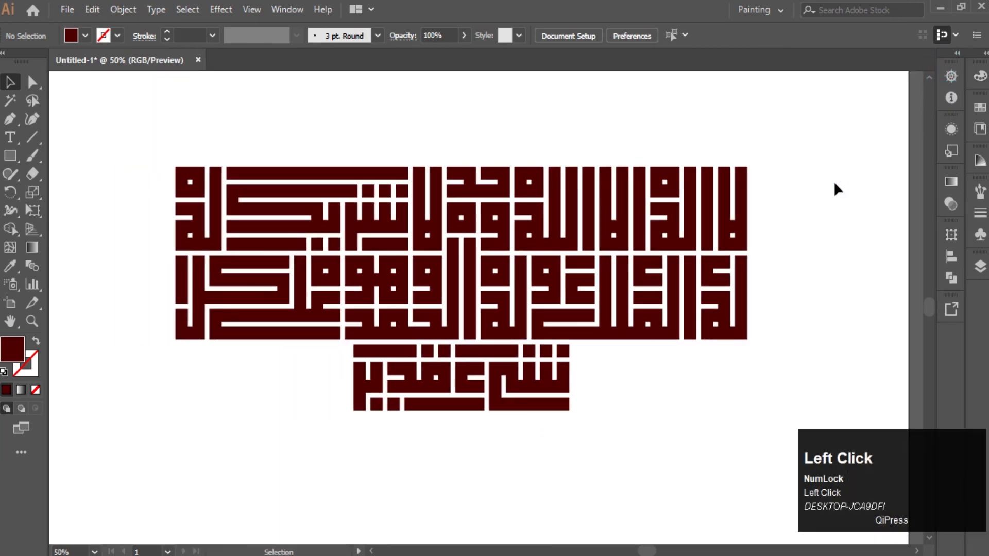